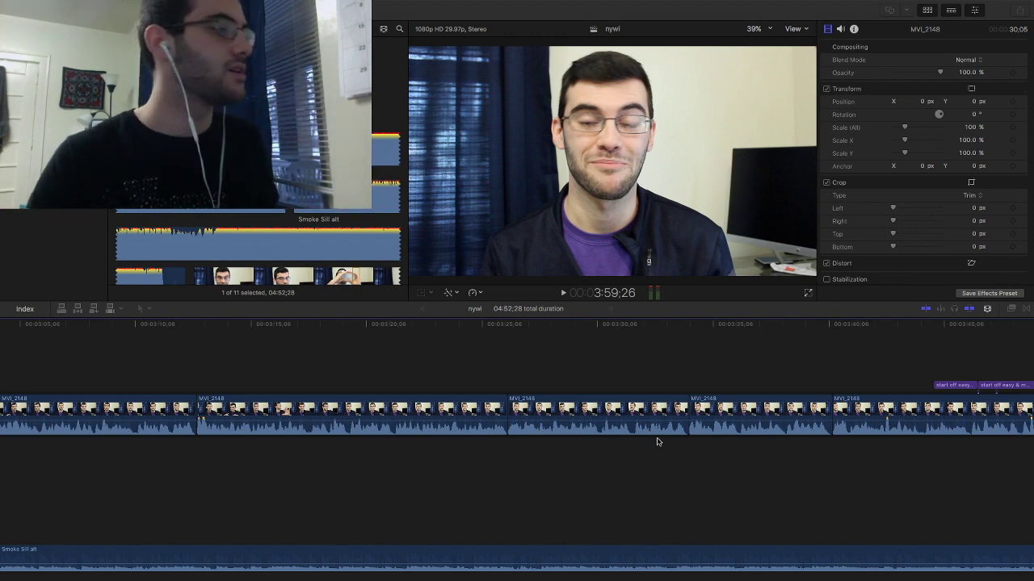
# Step: Find the "1: Don't make them too Difficult!!" title around 35 seconds in the timeline and play its ending
pyautogui.hscroll(-10, 656, 442)
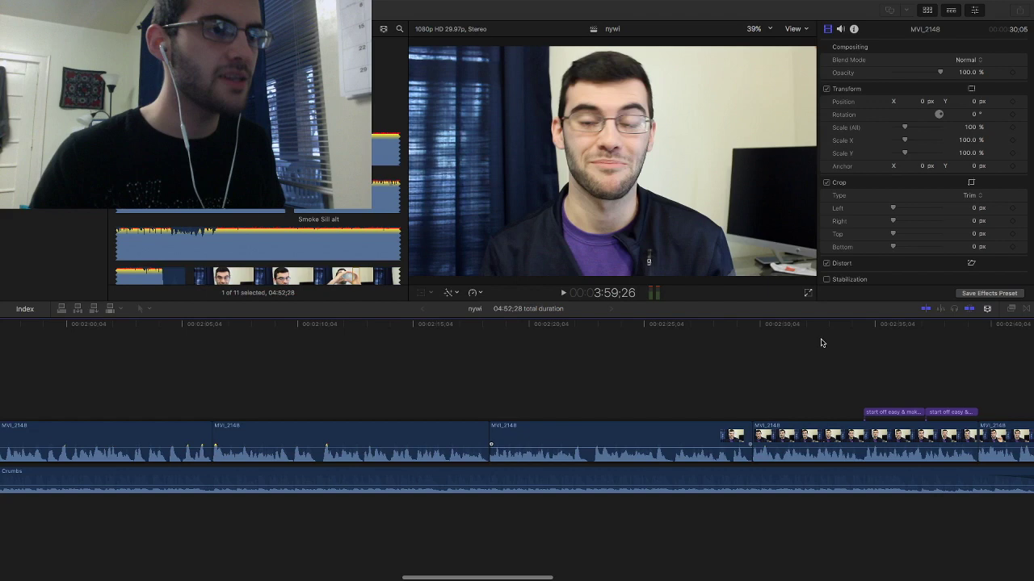
pyautogui.hscroll(-10, 820, 343)
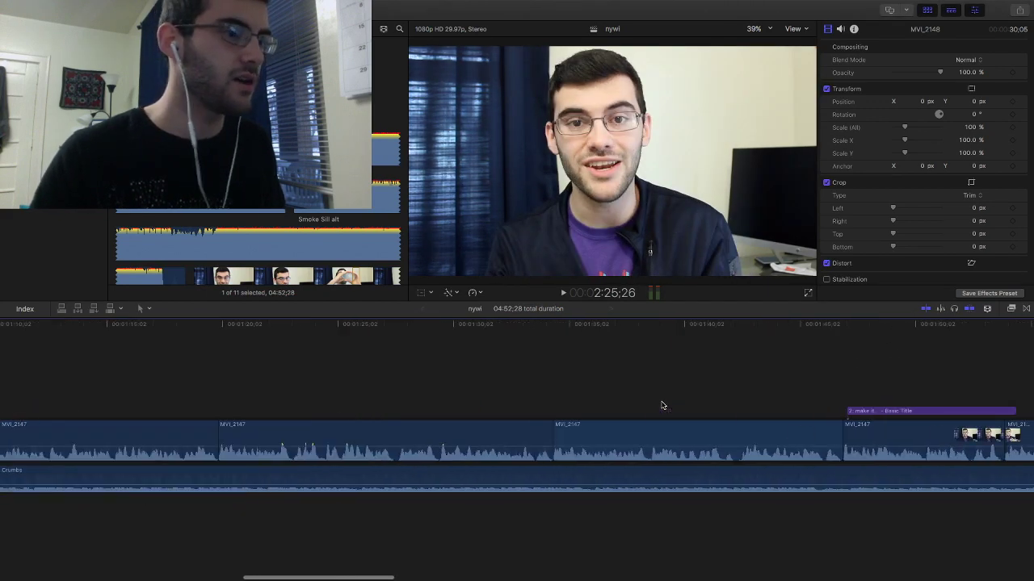
pyautogui.hscroll(-10, 661, 405)
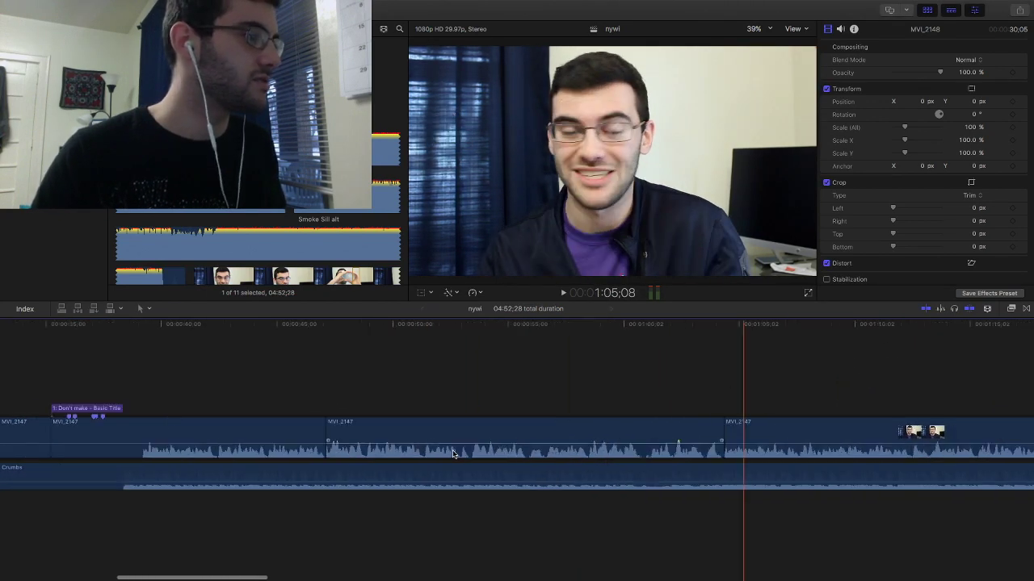
pyautogui.hscroll(-5, 453, 454)
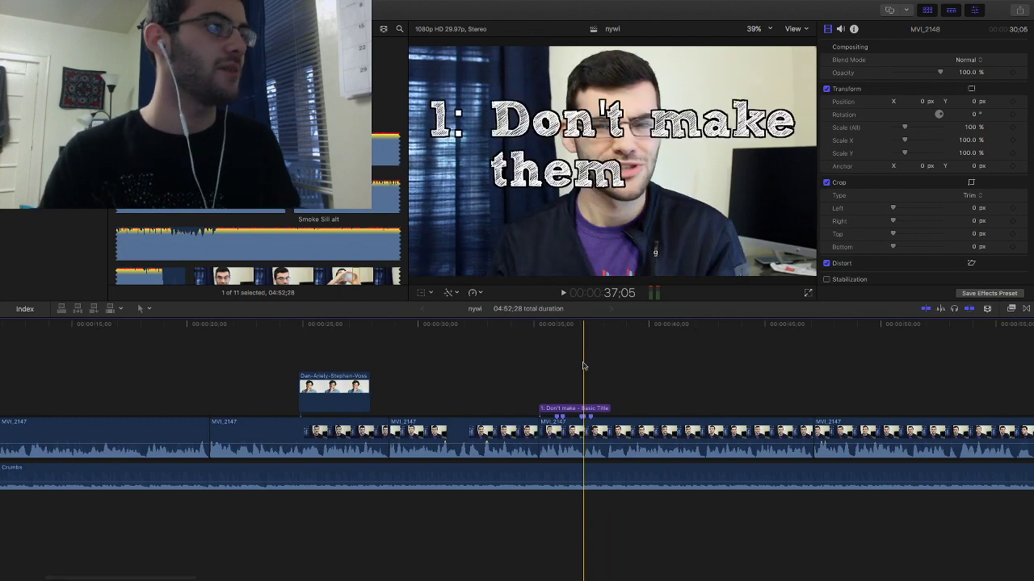
pyautogui.click(584, 366)
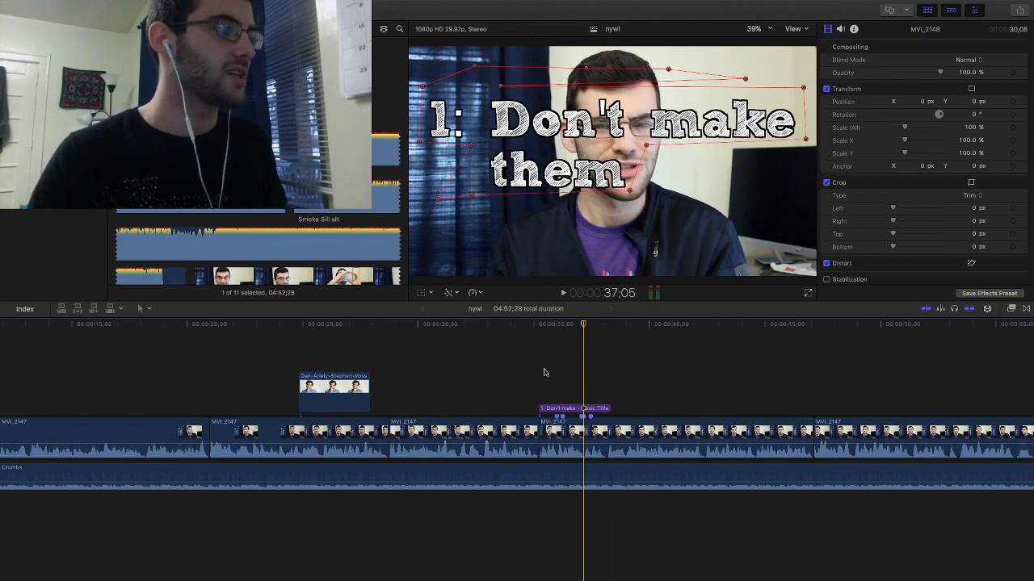
pyautogui.press('Up')
pyautogui.press('space')
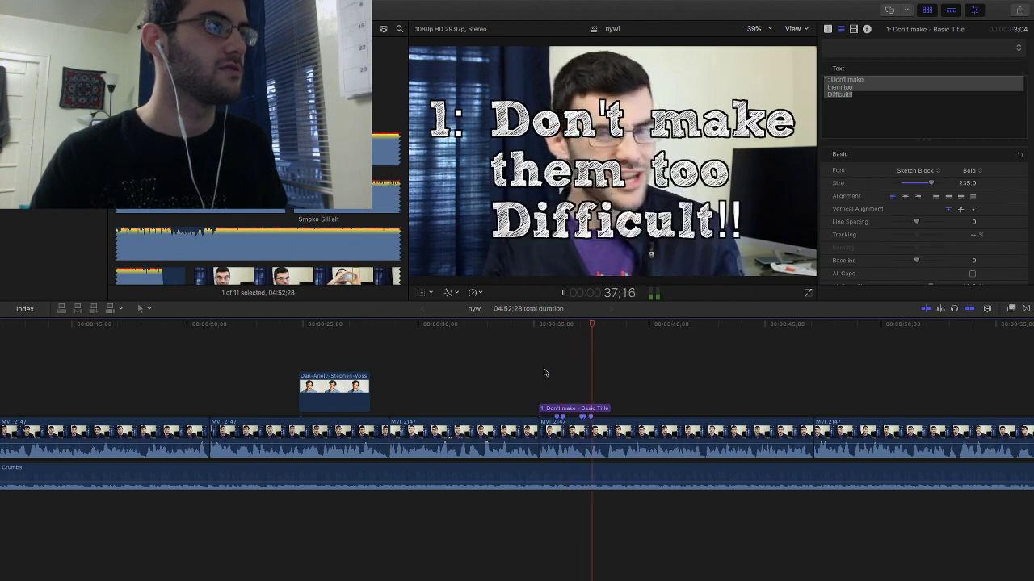
pyautogui.press('space')
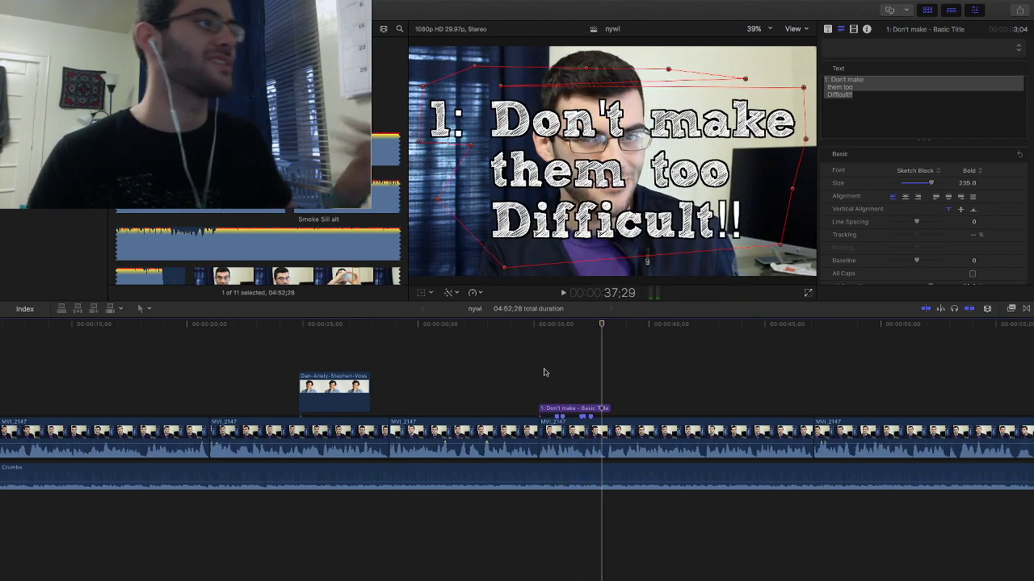
pyautogui.click(776, 99)
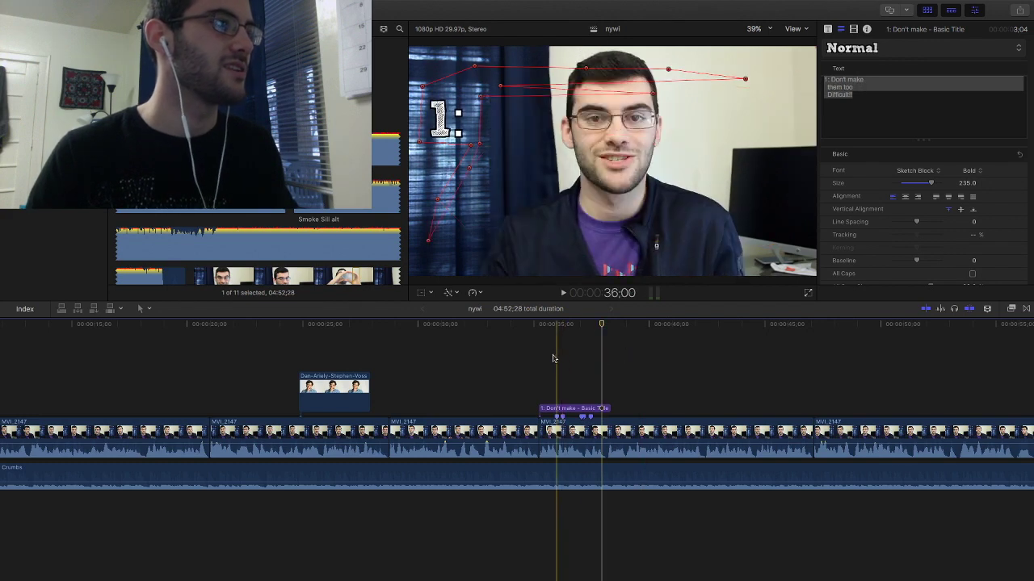
# Step: Step frame by frame through the first numbered title from the 36-second mark to examine how its mask reveals the words
pyautogui.click(554, 358)
pyautogui.press('Right')
pyautogui.press('Right')
pyautogui.press('Right')
pyautogui.press('Right')
pyautogui.press('Right')
pyautogui.press('Right')
pyautogui.press('Right')
pyautogui.press('Right')
pyautogui.press('Right')
pyautogui.press('Right')
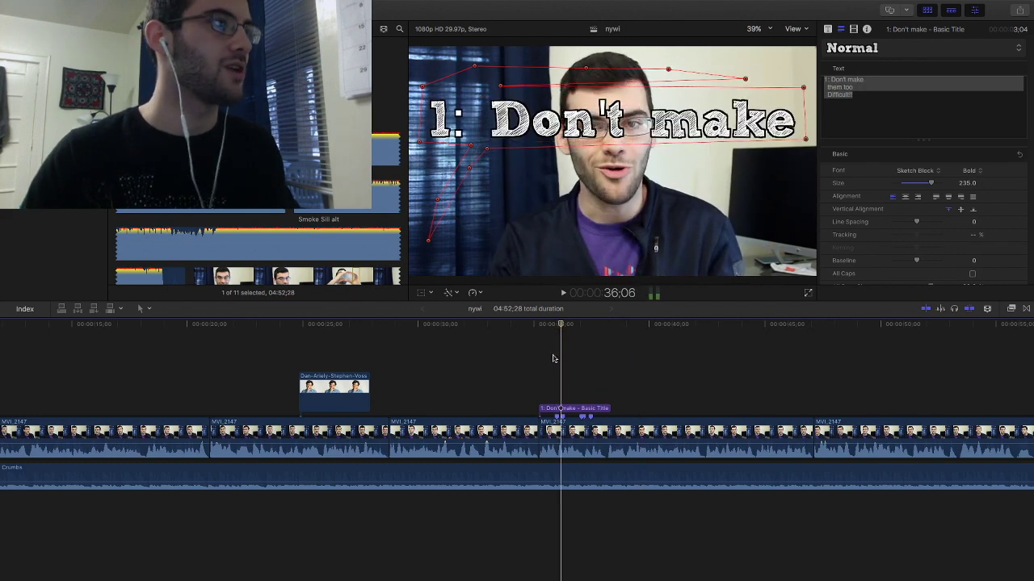
pyautogui.press('Right')
pyautogui.press('Right')
pyautogui.press('Right')
pyautogui.press('Right')
pyautogui.press('Right')
pyautogui.press('Right')
pyautogui.press('Right')
pyautogui.press('Right')
pyautogui.press('Right')
pyautogui.press('Right')
pyautogui.press('Right')
pyautogui.press('Right')
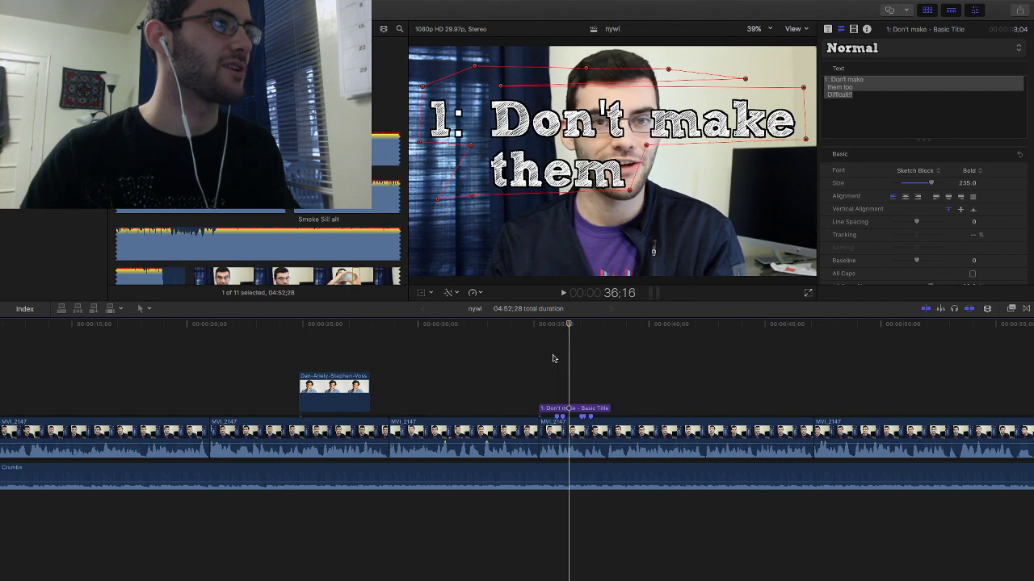
pyautogui.press('Right')
pyautogui.press('Right')
pyautogui.press('Right')
pyautogui.press('Right')
pyautogui.press('Right')
pyautogui.press('Right')
pyautogui.press('Right')
pyautogui.press('Right')
pyautogui.press('Right')
pyautogui.press('Right')
pyautogui.press('Right')
pyautogui.press('Right')
pyautogui.press('Right')
pyautogui.press('Right')
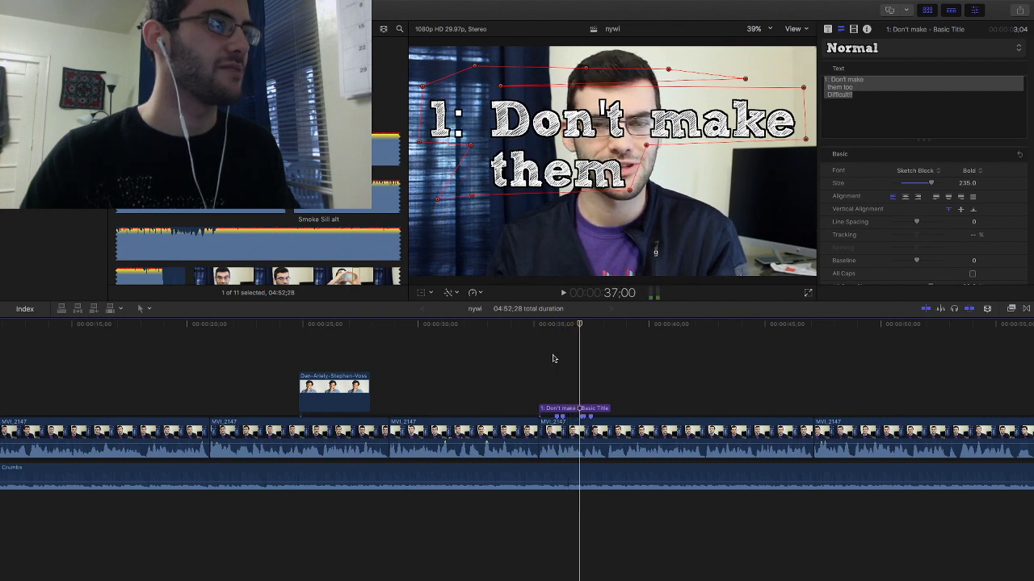
pyautogui.press('Right')
pyautogui.press('Right')
pyautogui.press('Right')
pyautogui.press('Right')
pyautogui.press('Right')
pyautogui.press('Right')
pyautogui.press('Right')
pyautogui.press('Right')
pyautogui.press('Right')
pyautogui.press('Right')
pyautogui.press('Right')
pyautogui.press('Right')
pyautogui.press('Right')
pyautogui.press('Right')
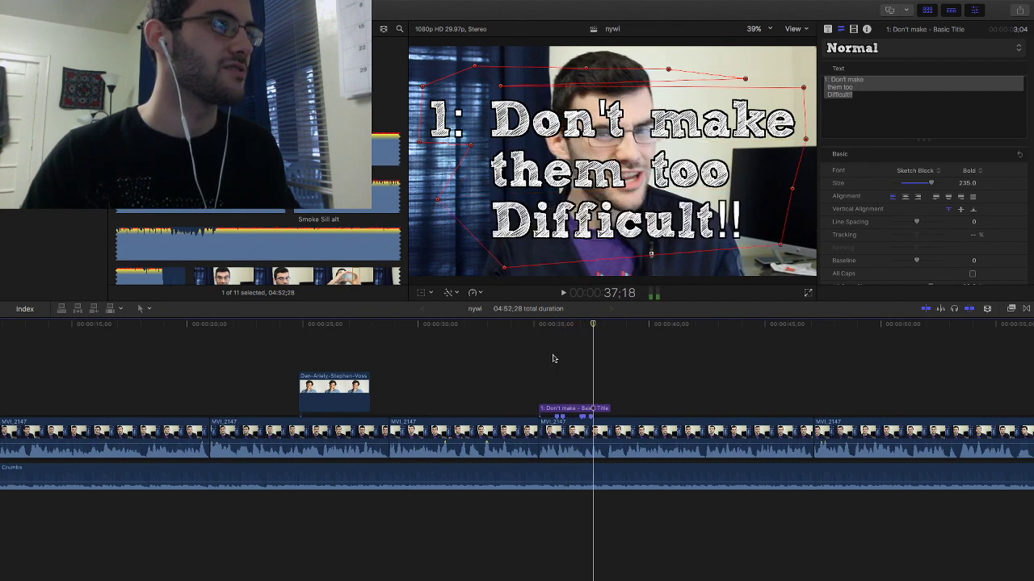
# Step: Display the title's Draw Mask settings and hide the mask's outline and control points in the viewer
pyautogui.click(854, 29)
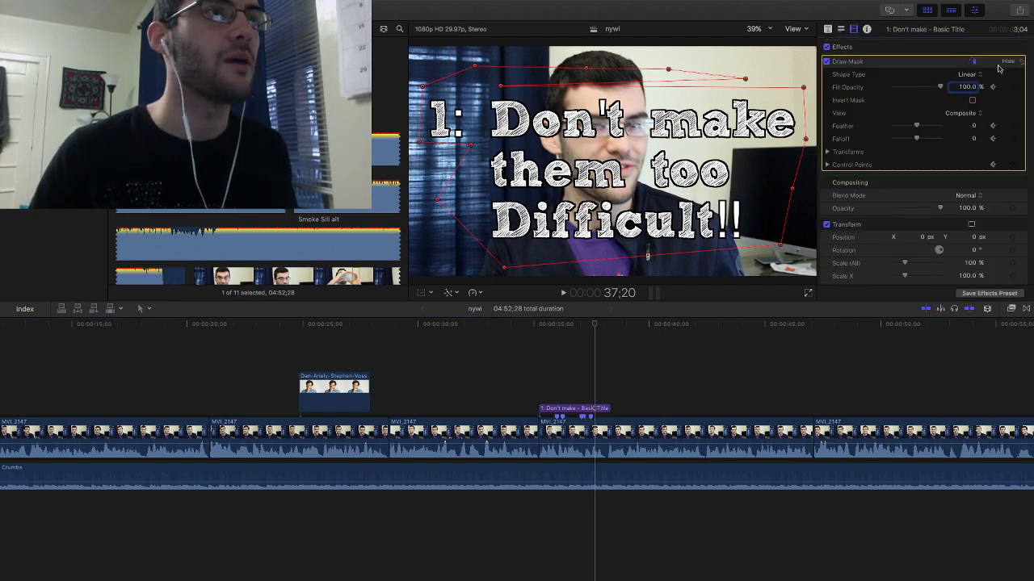
pyautogui.click(971, 62)
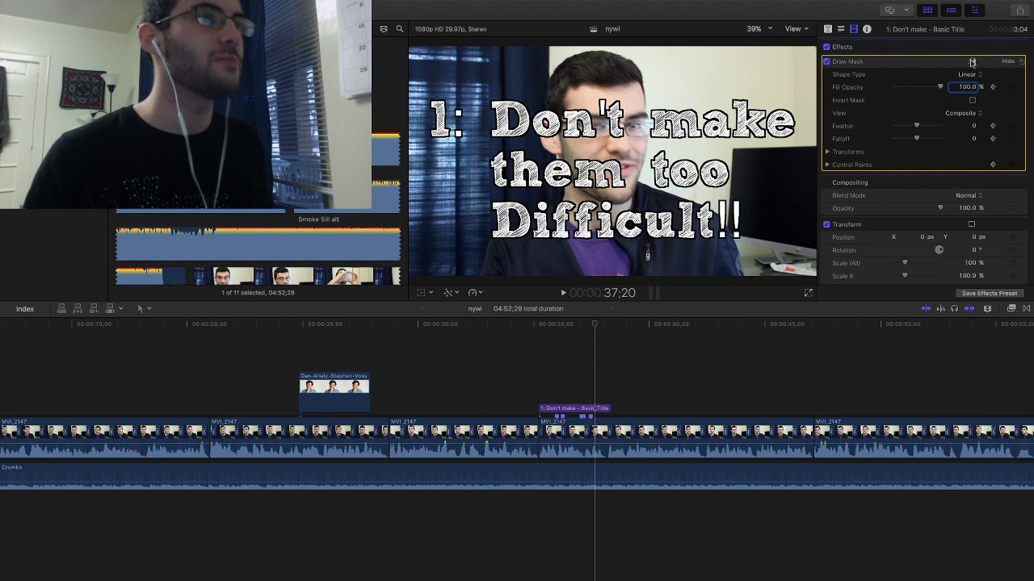
# Step: Replace the capital D in "Difficult!!" with a lowercase d and set that letter's tracking to 0%
pyautogui.click(840, 29)
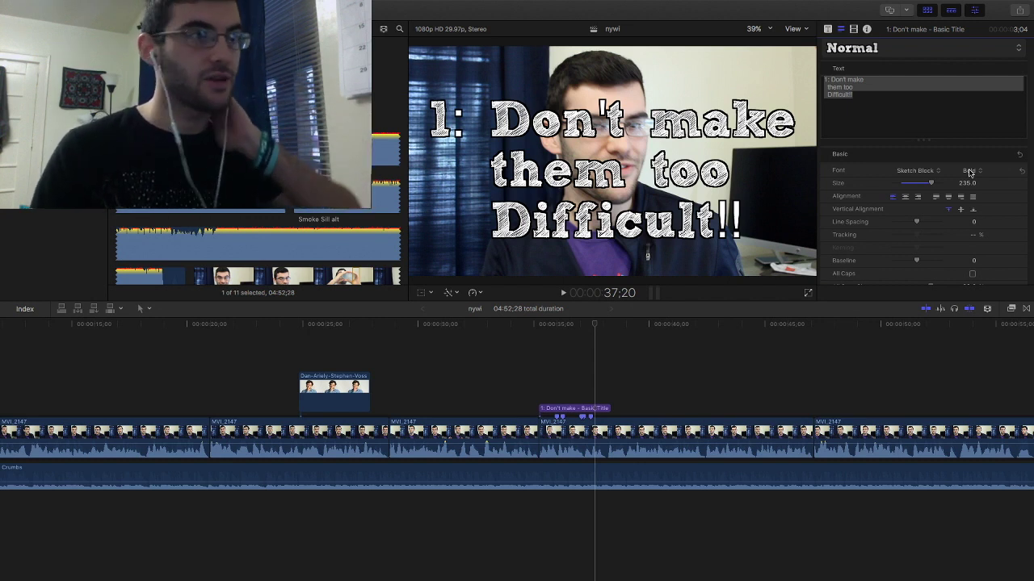
pyautogui.click(830, 95)
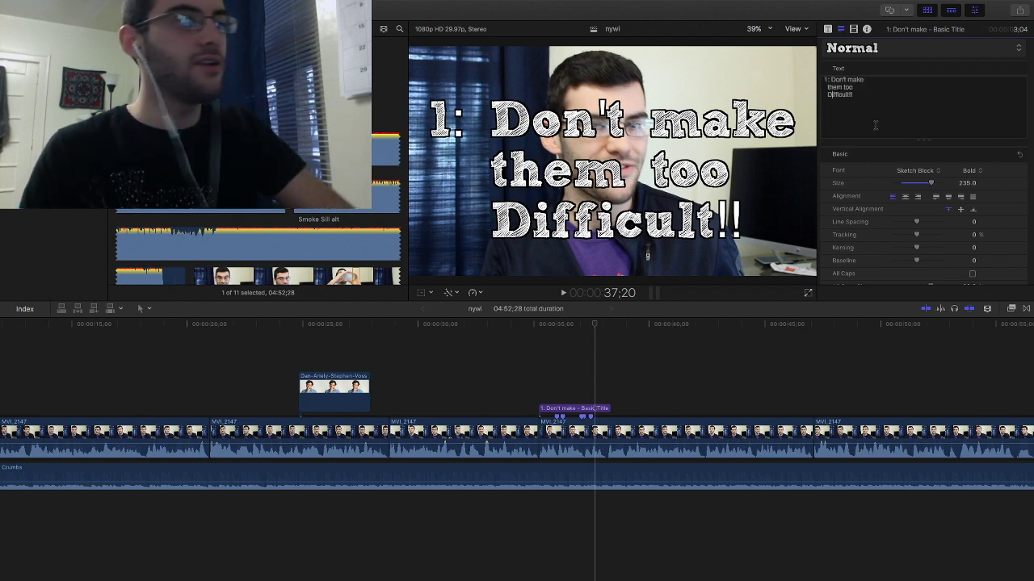
pyautogui.press('Delete')
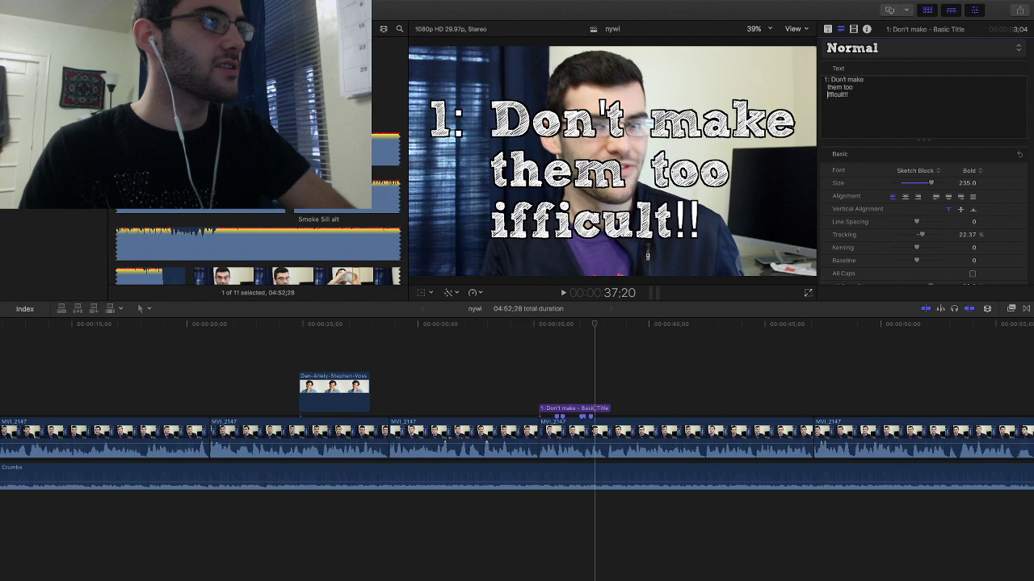
pyautogui.write('d')
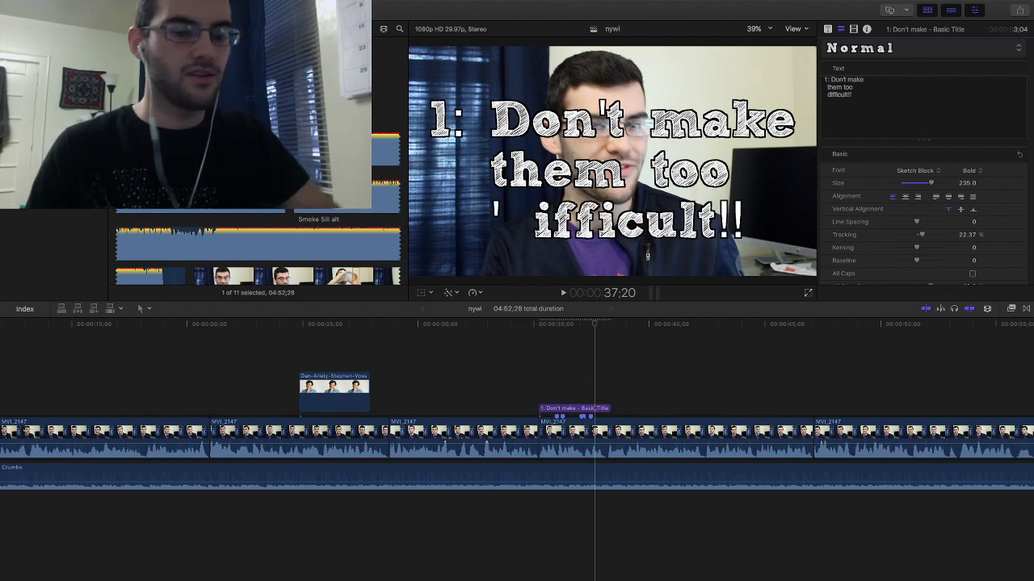
pyautogui.hotkey('shift', 'Left')
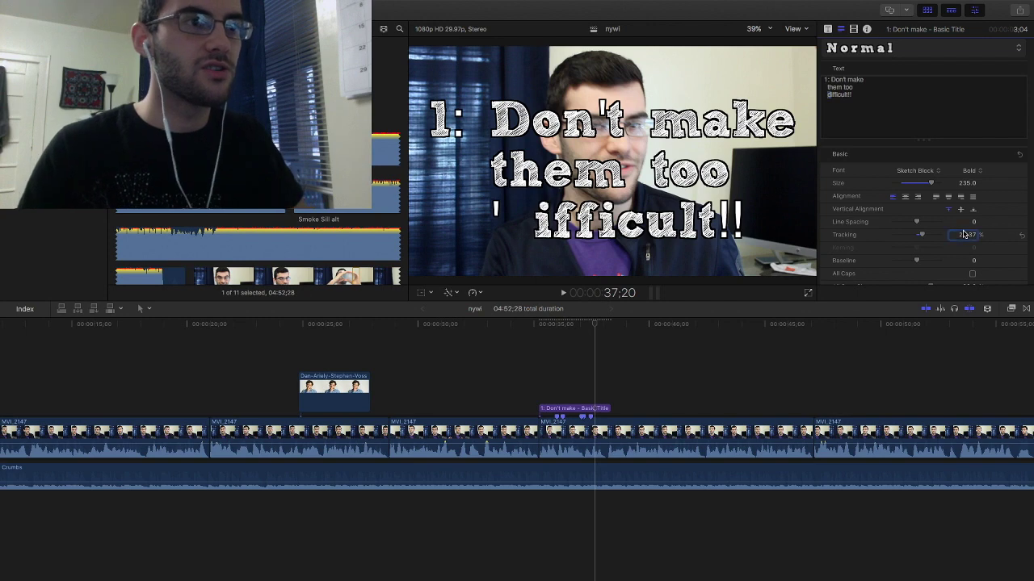
pyautogui.press('Return')
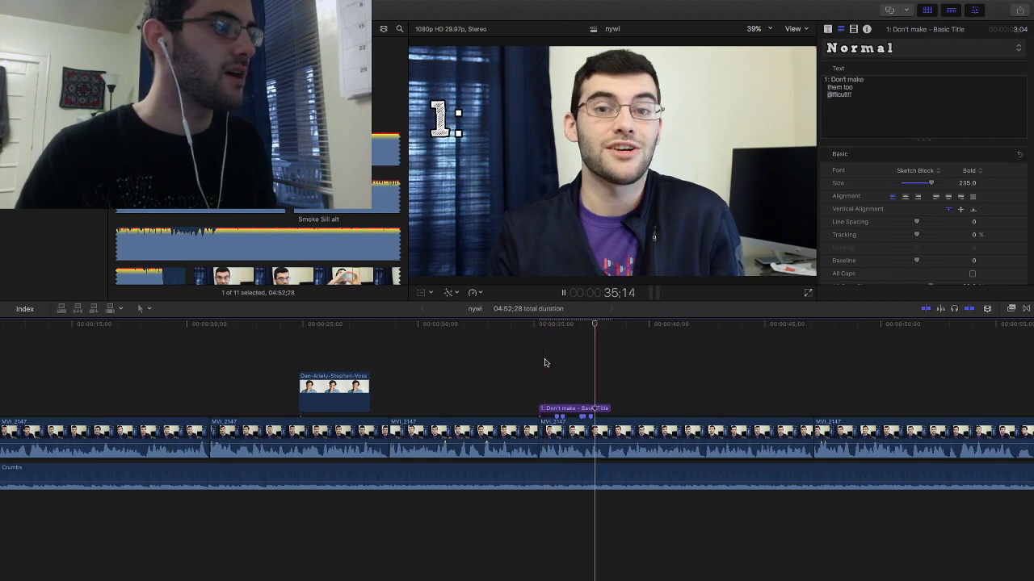
pyautogui.press('space')
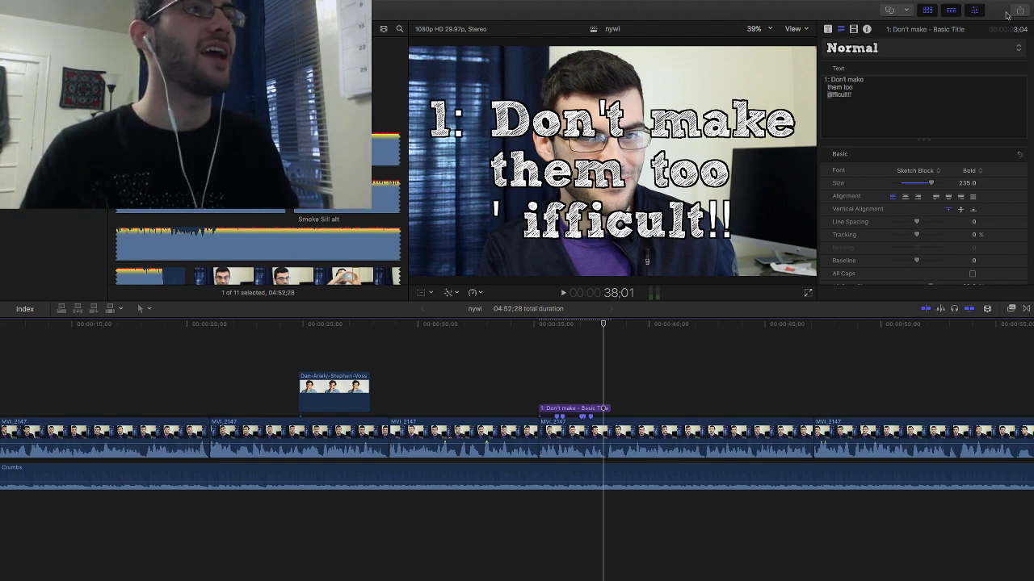
# Step: Insert three lowercase d's, separated by spaces, after the capital D so the first line reads "1: D d d don't make"
pyautogui.click(835, 82)
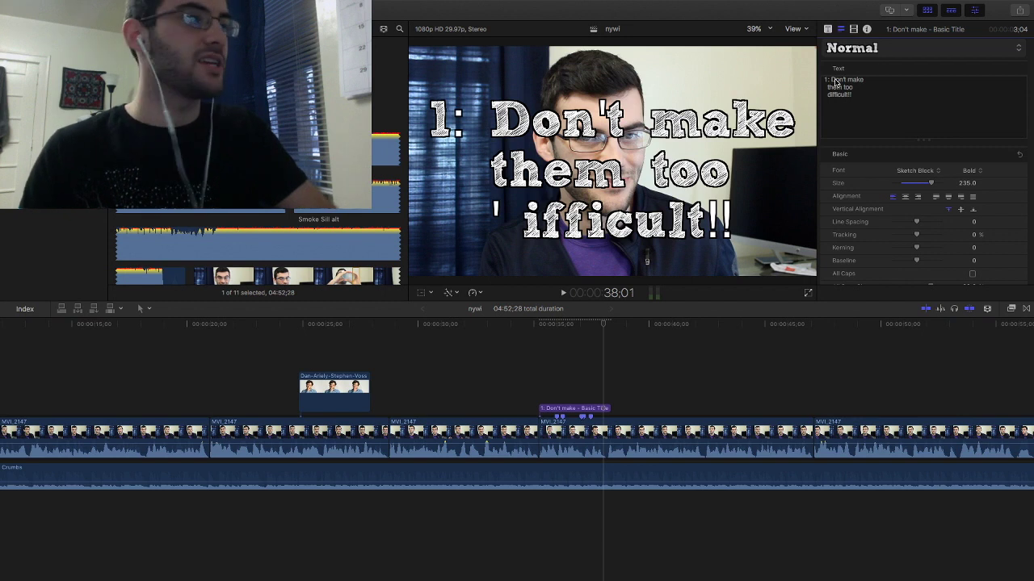
pyautogui.write('. d')
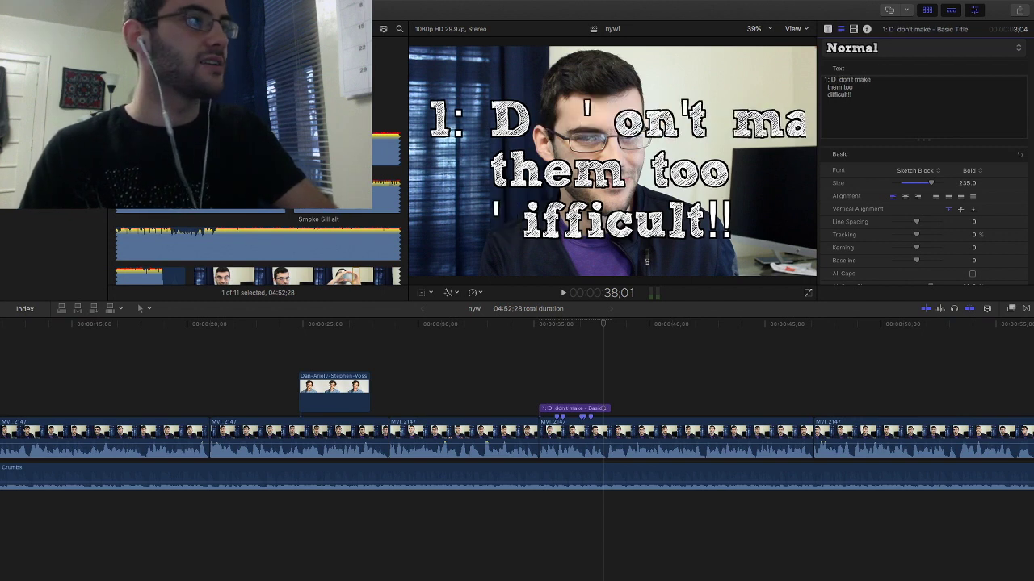
pyautogui.write('. d. d')
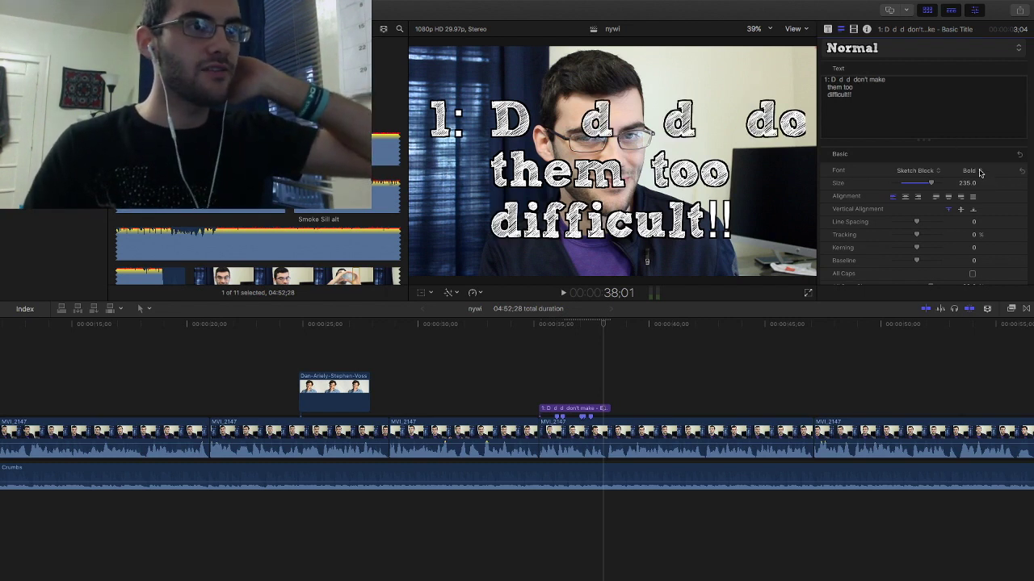
# Step: Try the Light weight of the Sketch Block font on the title, then undo the change
pyautogui.click(975, 170)
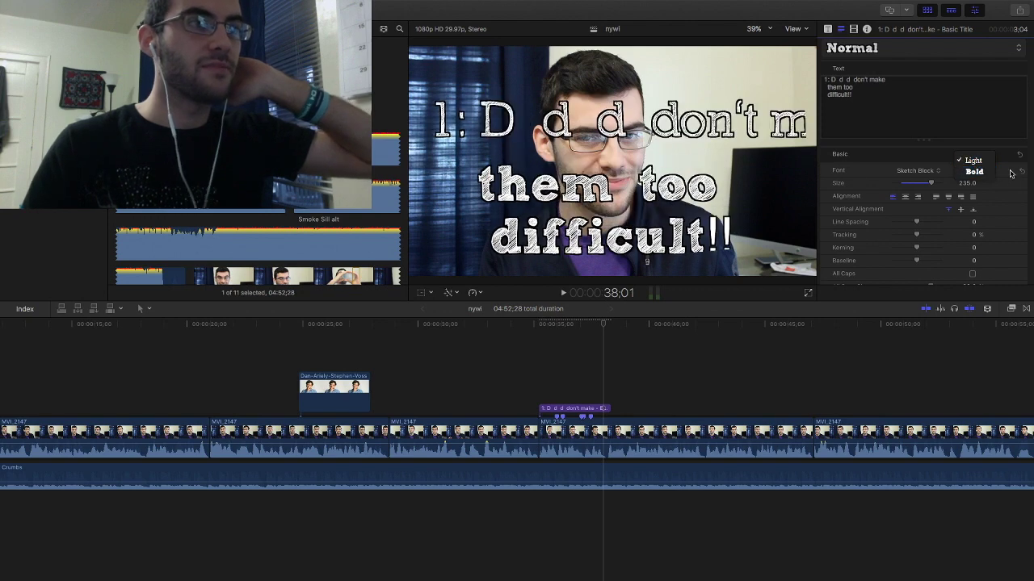
pyautogui.click(974, 160)
pyautogui.press('super+z')
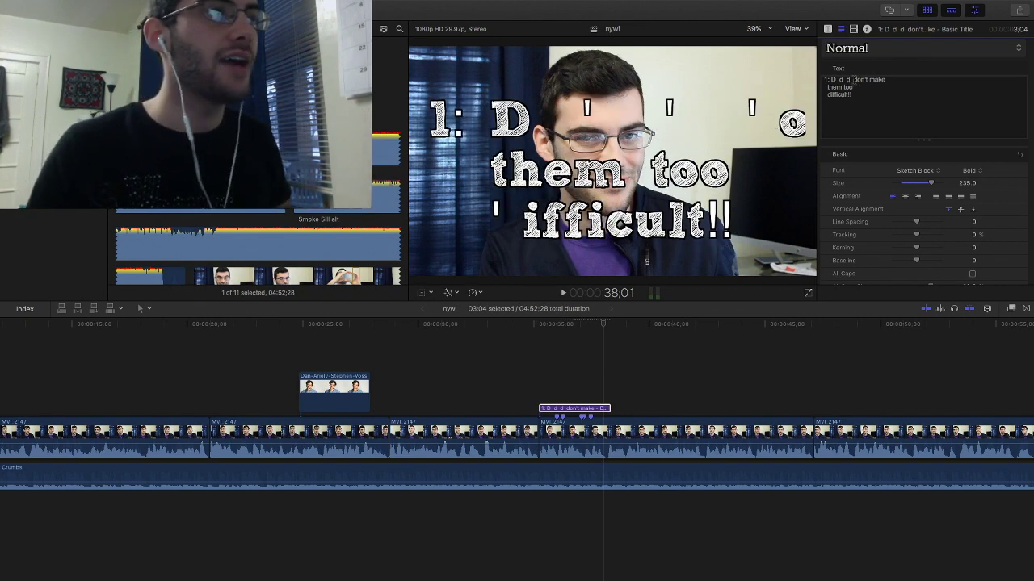
# Step: Remove the extra lowercase d's and spaces so the title's first line reads "1: Don't make" again
pyautogui.click(853, 80)
pyautogui.press('BackSpace')
pyautogui.press('BackSpace')
pyautogui.press('BackSpace')
pyautogui.press('BackSpace')
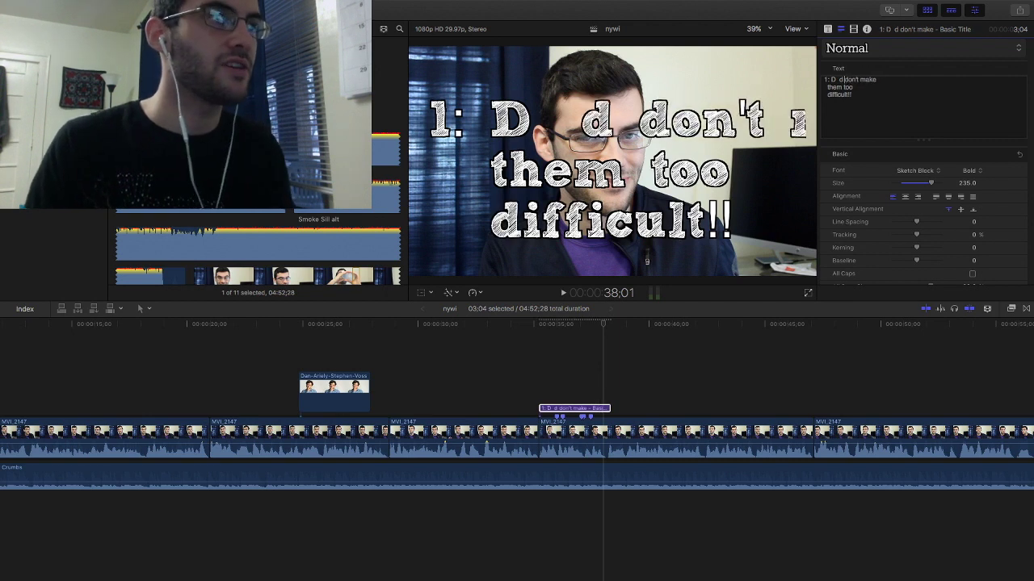
pyautogui.press('BackSpace')
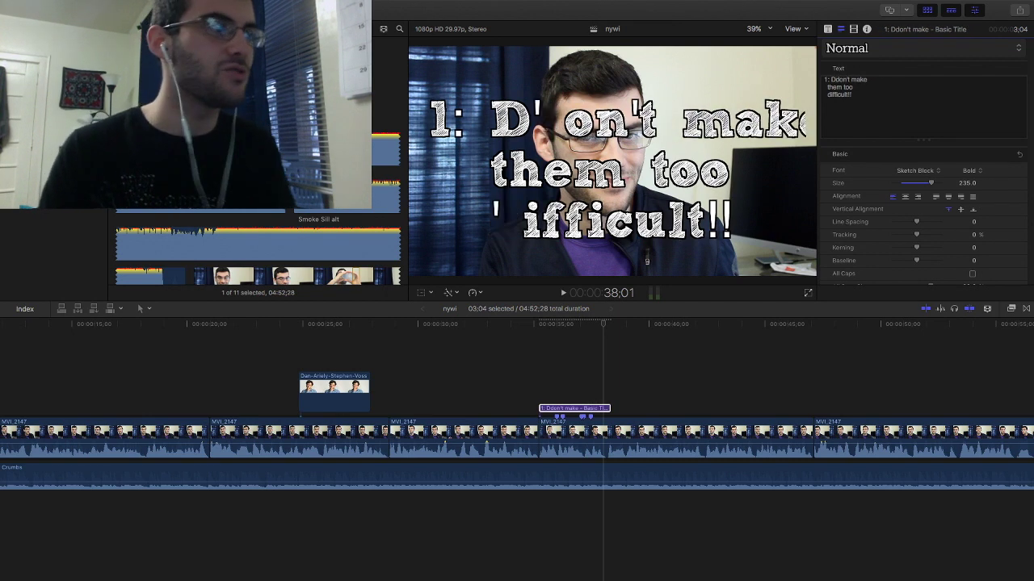
pyautogui.press('Delete')
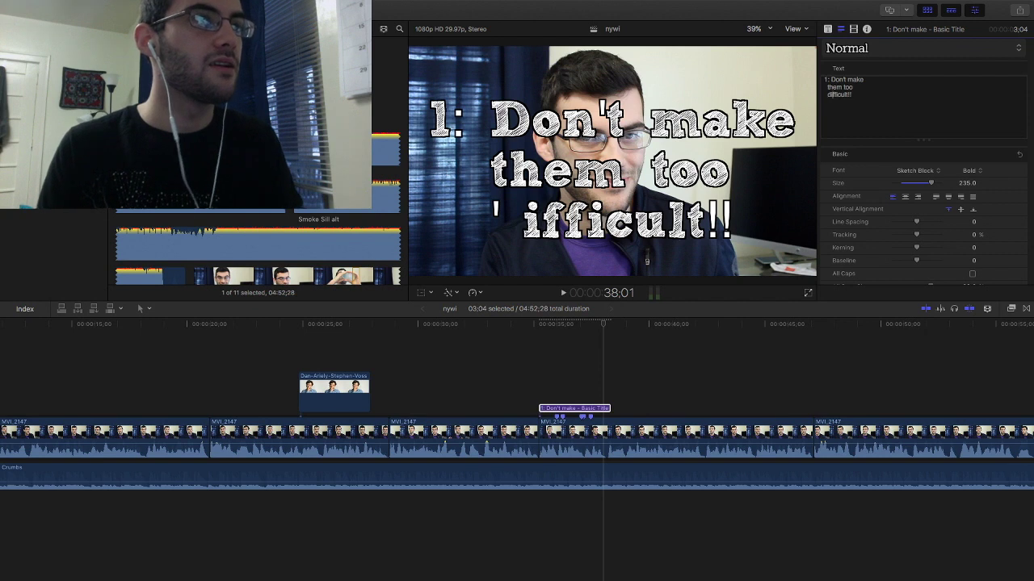
# Step: Replace the lowercase d in "difficult!!" with a capital D and set that letter's tracking to 0%
pyautogui.write('D')
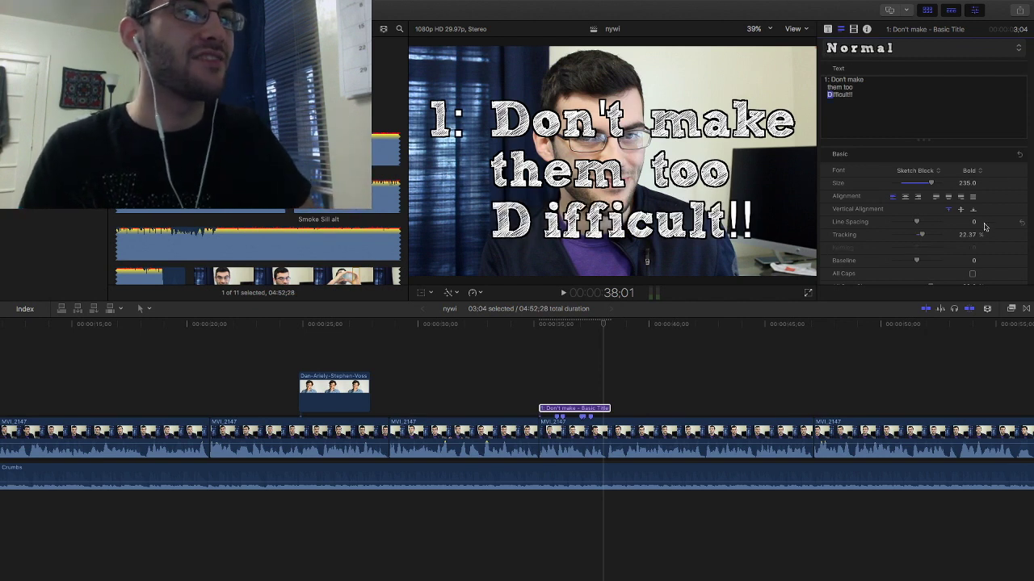
pyautogui.click(966, 235)
pyautogui.write('0')
pyautogui.press('Return')
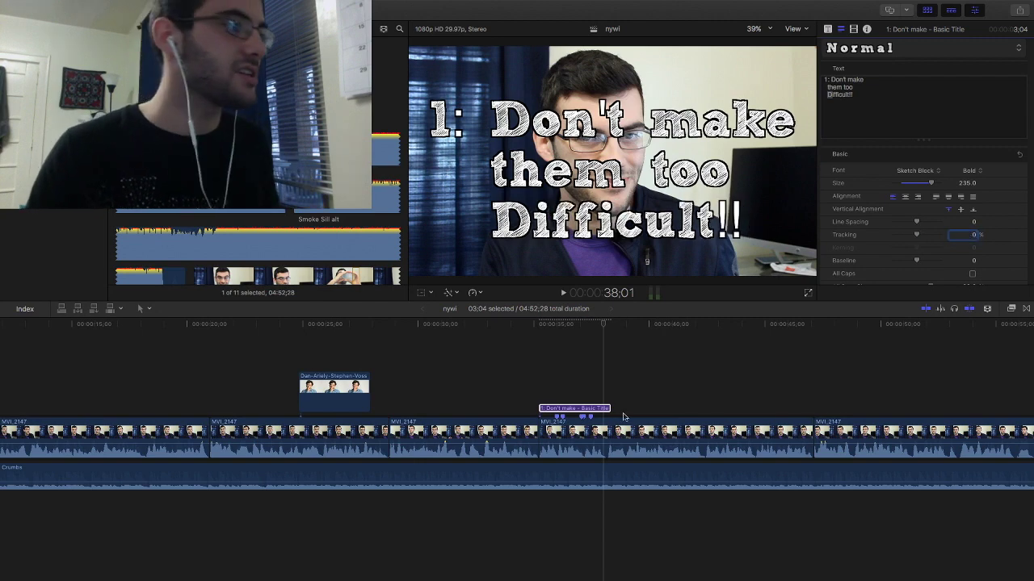
# Step: Select the title's entire text and set its font size to 242
pyautogui.click(601, 409)
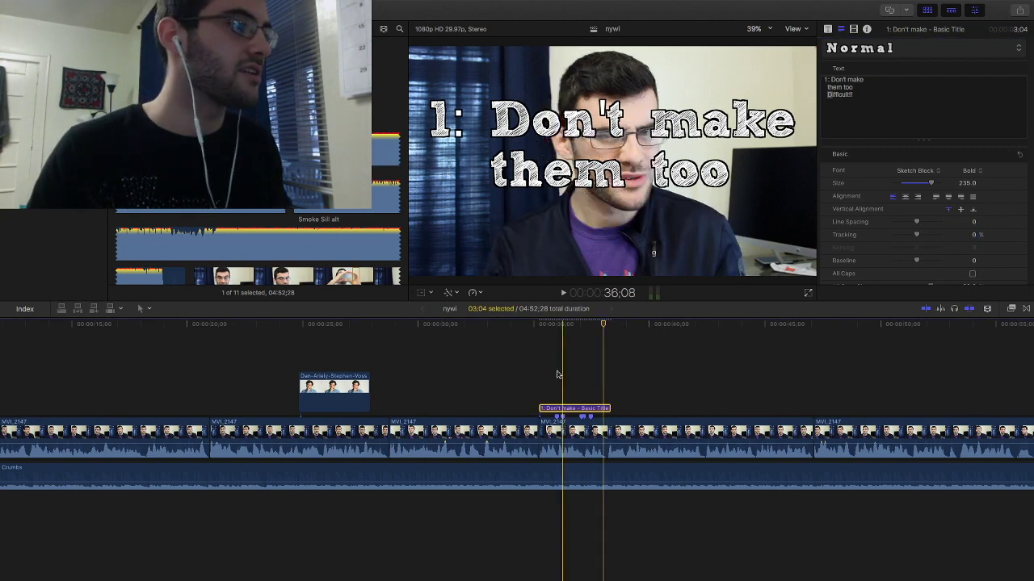
pyautogui.click(605, 372)
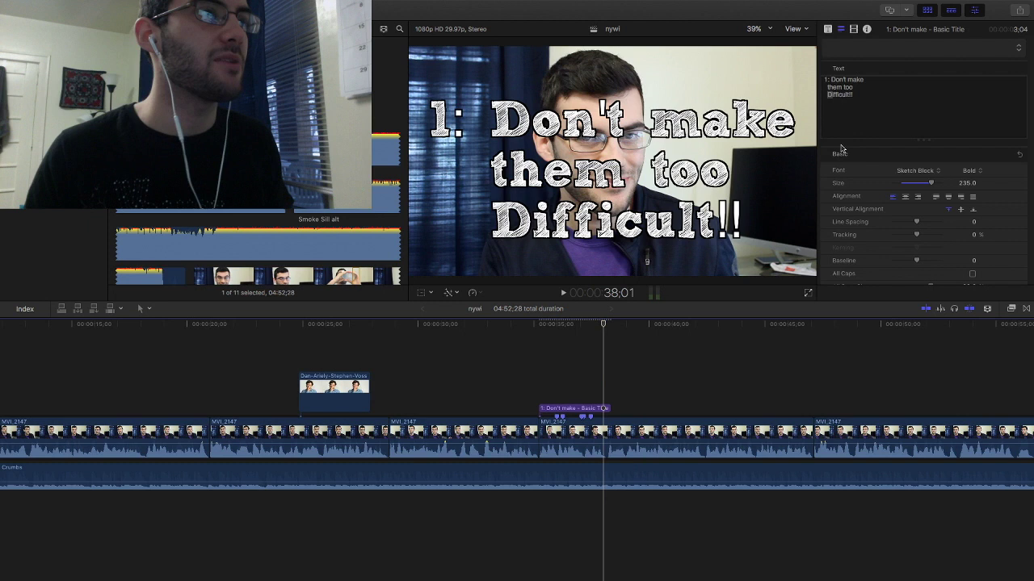
pyautogui.moveTo(857, 117); pyautogui.dragTo(814, 80)
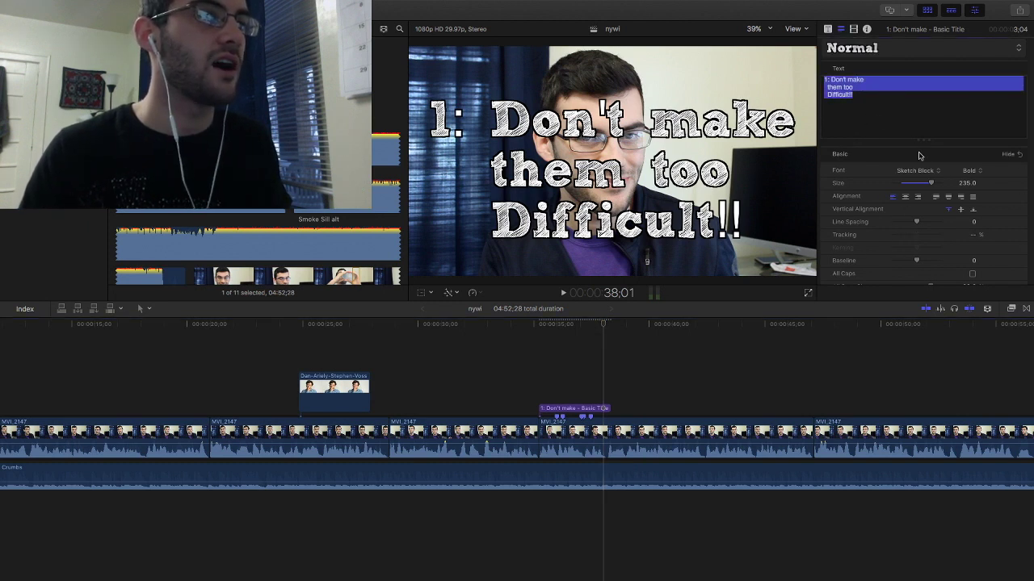
pyautogui.moveTo(933, 186); pyautogui.dragTo(934, 186)
pyautogui.click(840, 100)
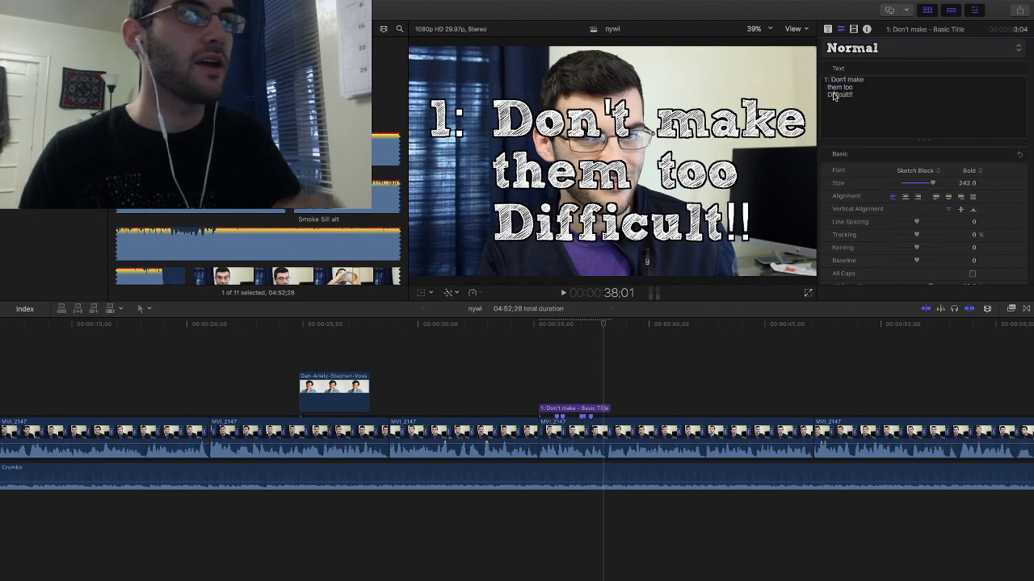
# Step: Replace the capital D in "Difficult!!" with a lowercase d
pyautogui.press('BackSpace')
pyautogui.write('d')
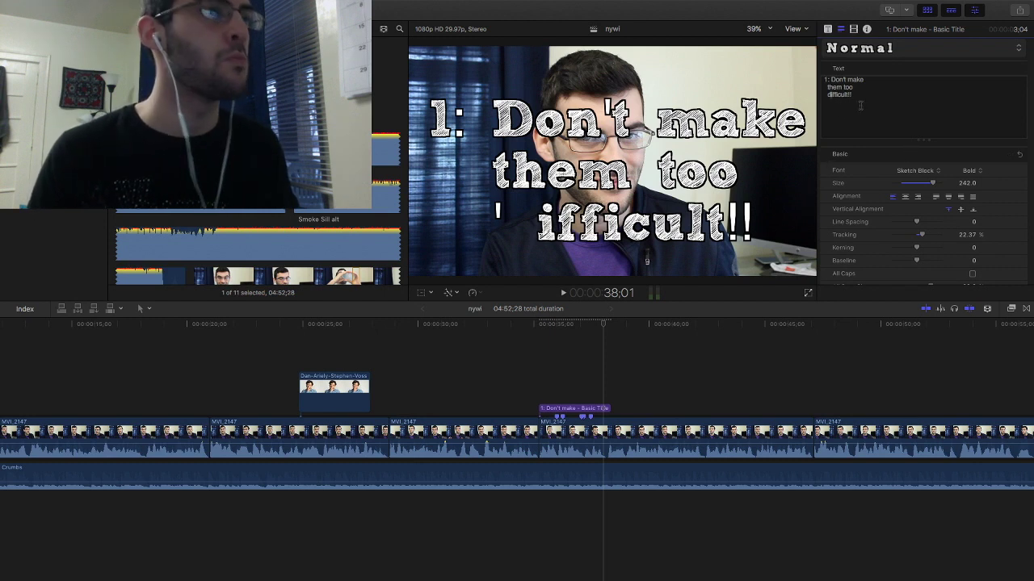
# Step: Select all the text of the "1: Don't make" title and reduce its font size to 126
pyautogui.moveTo(858, 95); pyautogui.dragTo(787, 66)
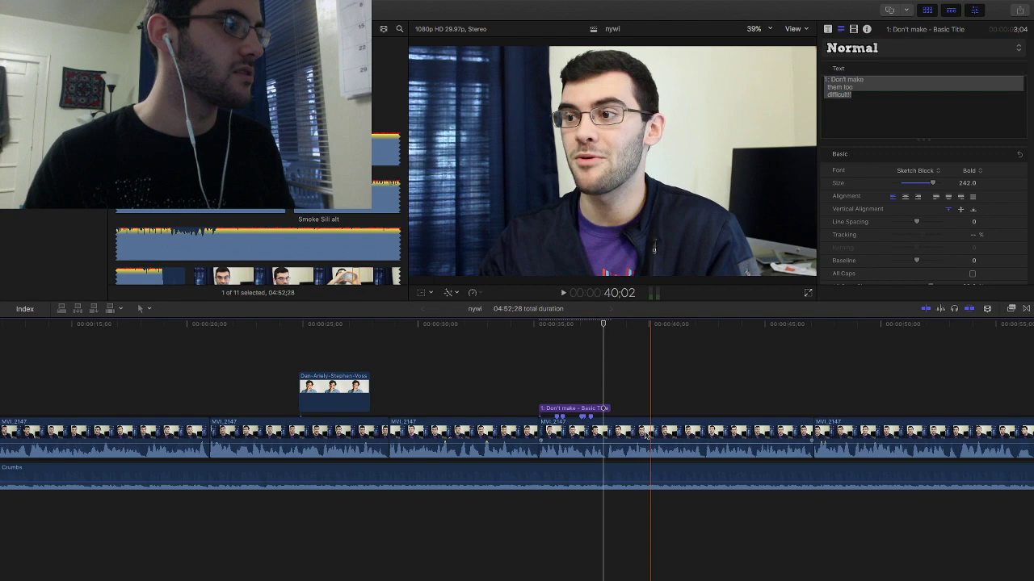
pyautogui.click(575, 409)
pyautogui.hotkey('ctrl', 'v')
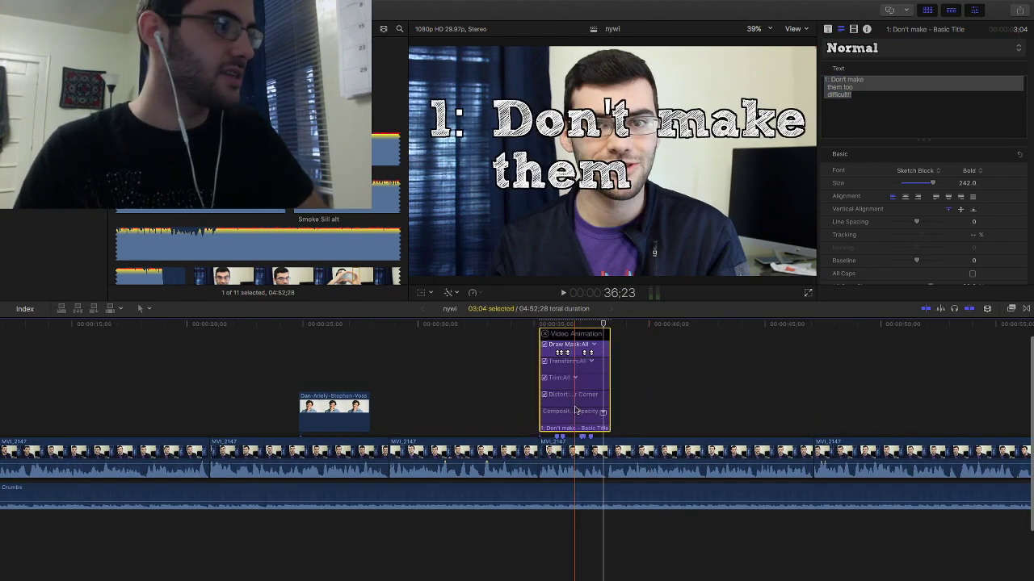
pyautogui.moveTo(569, 323)
pyautogui.mouseDown()
pyautogui.moveTo(583, 326)
pyautogui.moveTo(573, 324)
pyautogui.mouseUp()
pyautogui.click(545, 334)
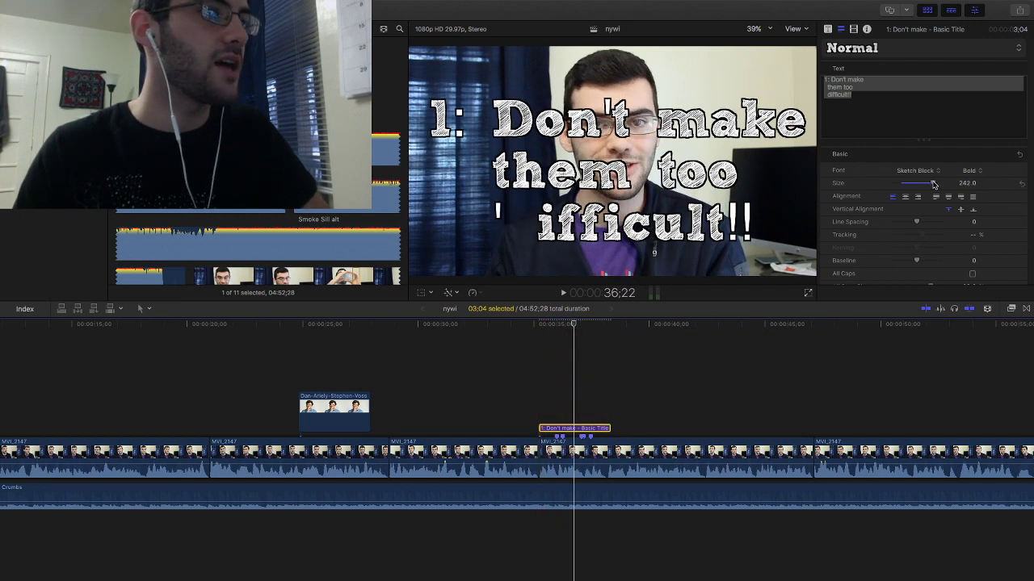
pyautogui.moveTo(933, 184)
pyautogui.mouseDown()
pyautogui.moveTo(913, 182)
pyautogui.moveTo(943, 187)
pyautogui.moveTo(916, 187)
pyautogui.mouseUp()
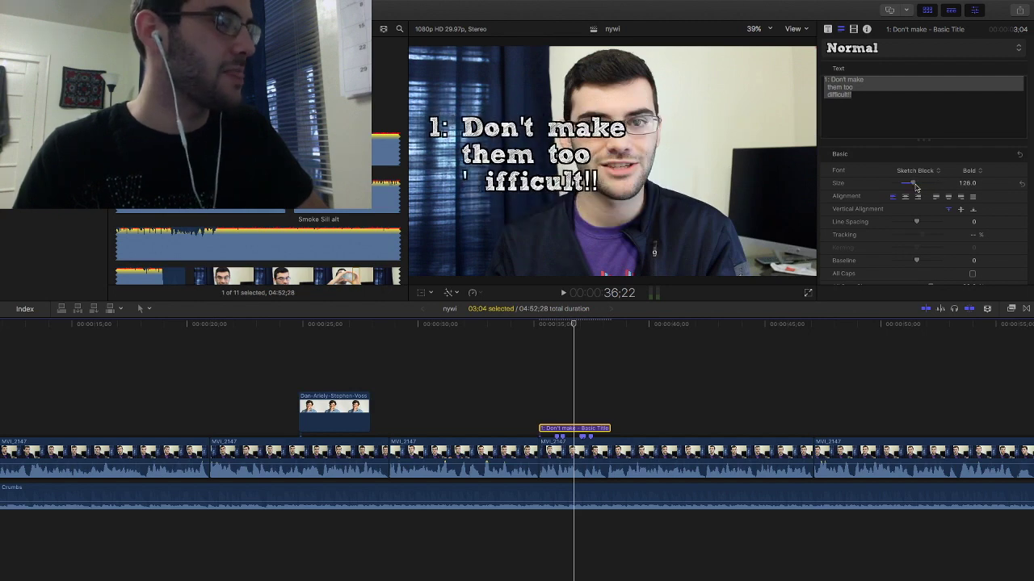
# Step: Set the font size of the entire "[Intro Sequence]" title near the start of the timeline to 100
pyautogui.hscroll(-5, 663, 387)
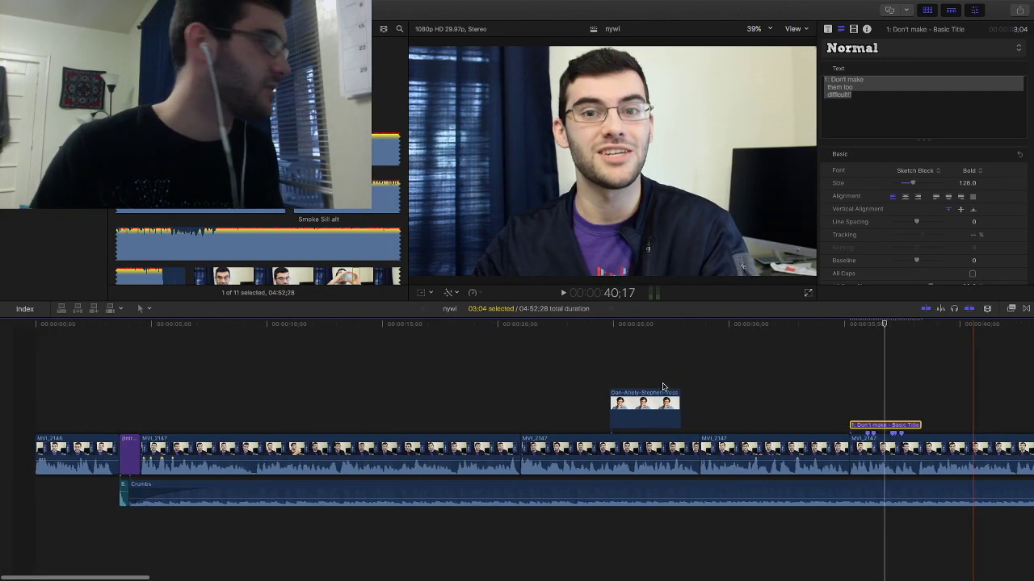
pyautogui.click(117, 398)
pyautogui.click(117, 452)
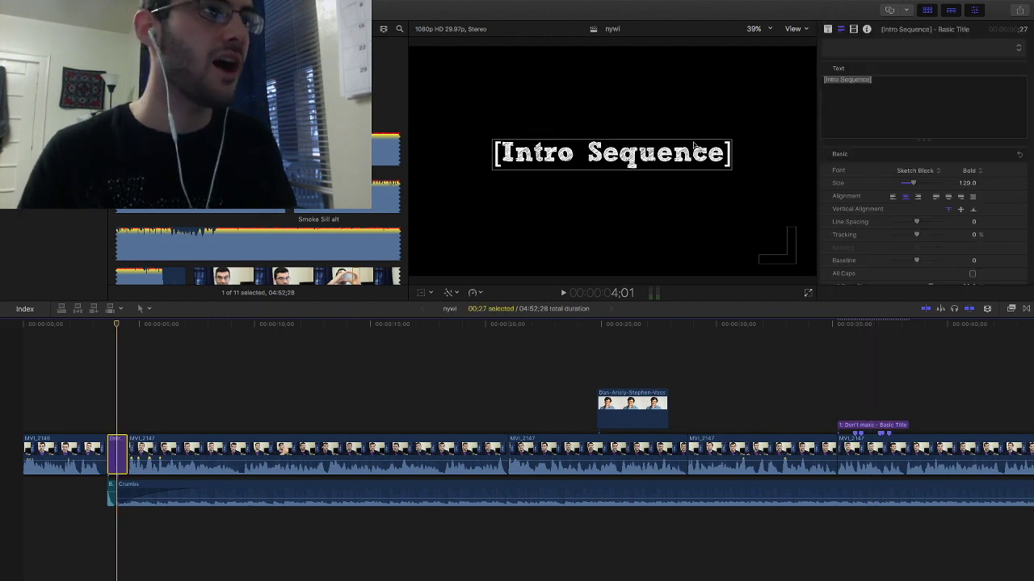
pyautogui.click(864, 81)
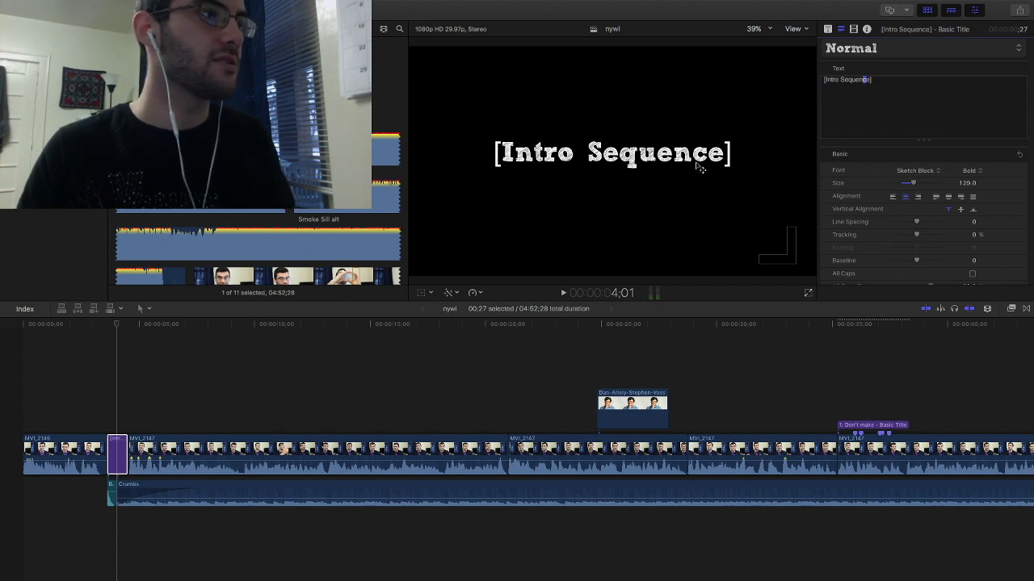
pyautogui.click(967, 183)
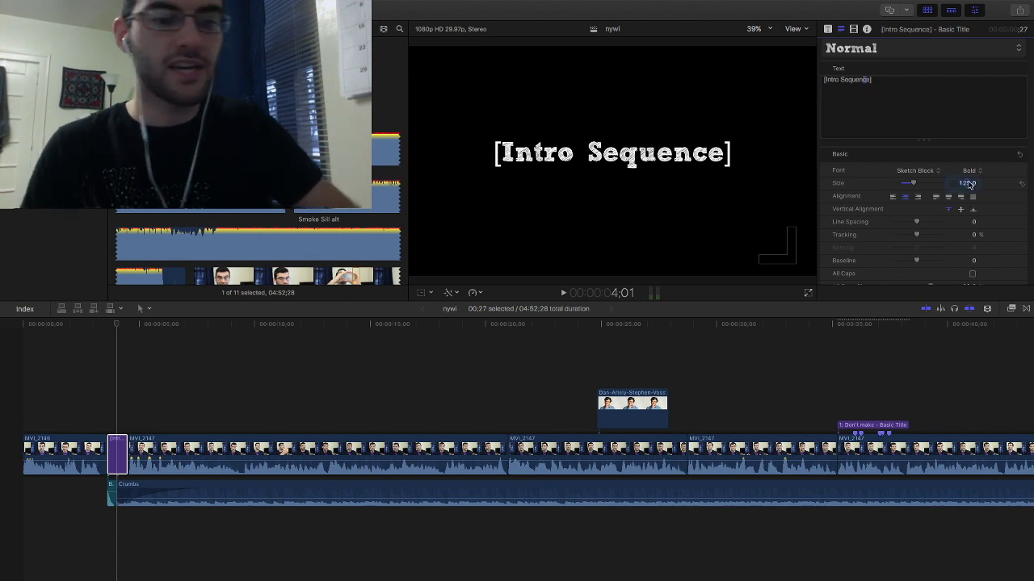
pyautogui.press('Return')
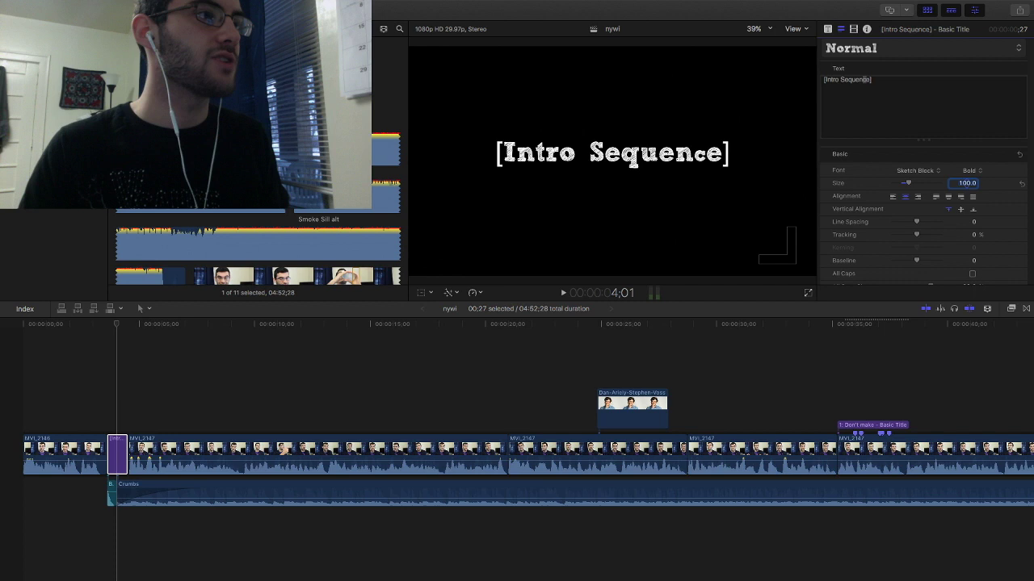
pyautogui.moveTo(893, 87); pyautogui.dragTo(793, 84)
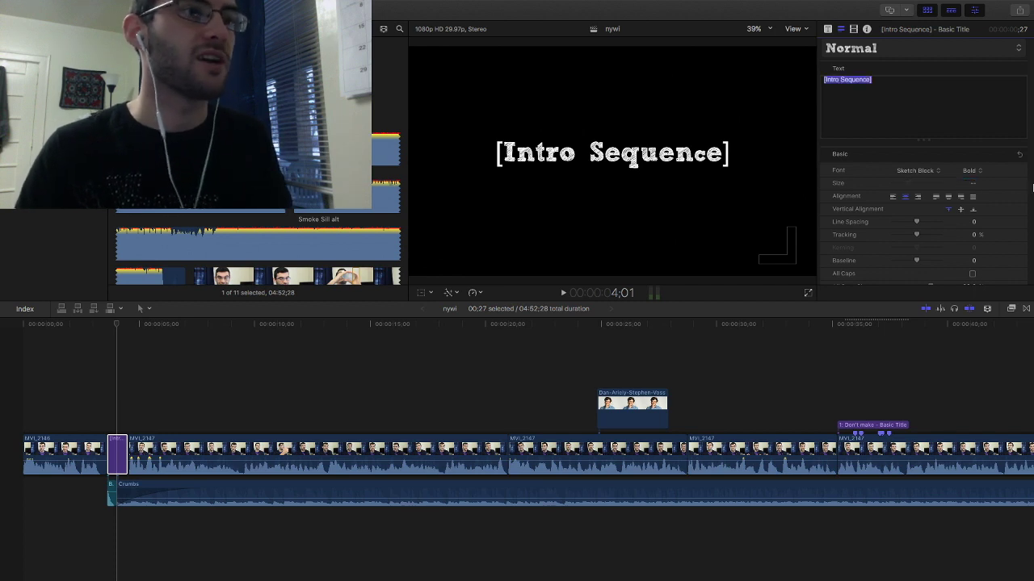
pyautogui.click(967, 183)
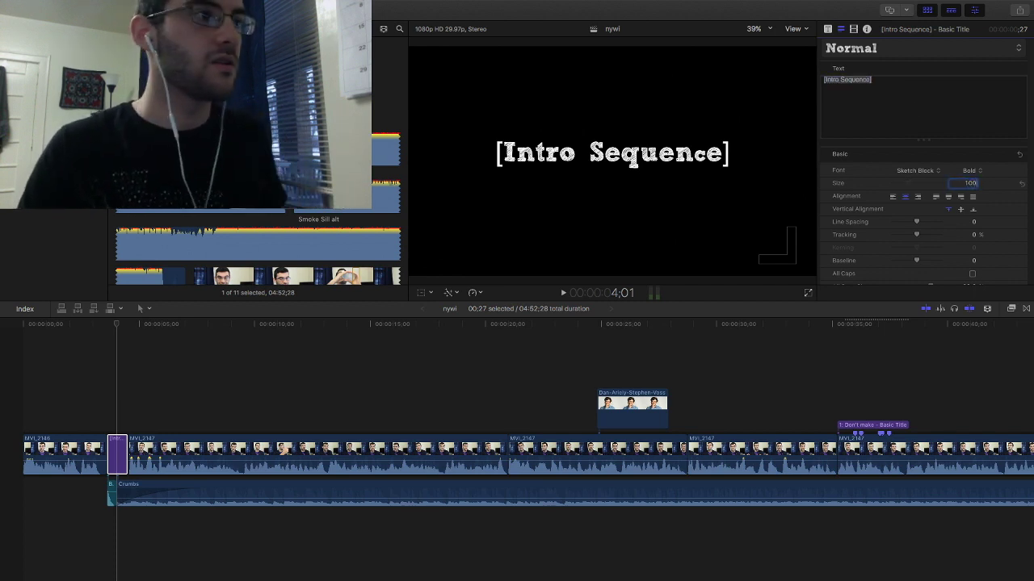
pyautogui.press('Return')
pyautogui.click(911, 110)
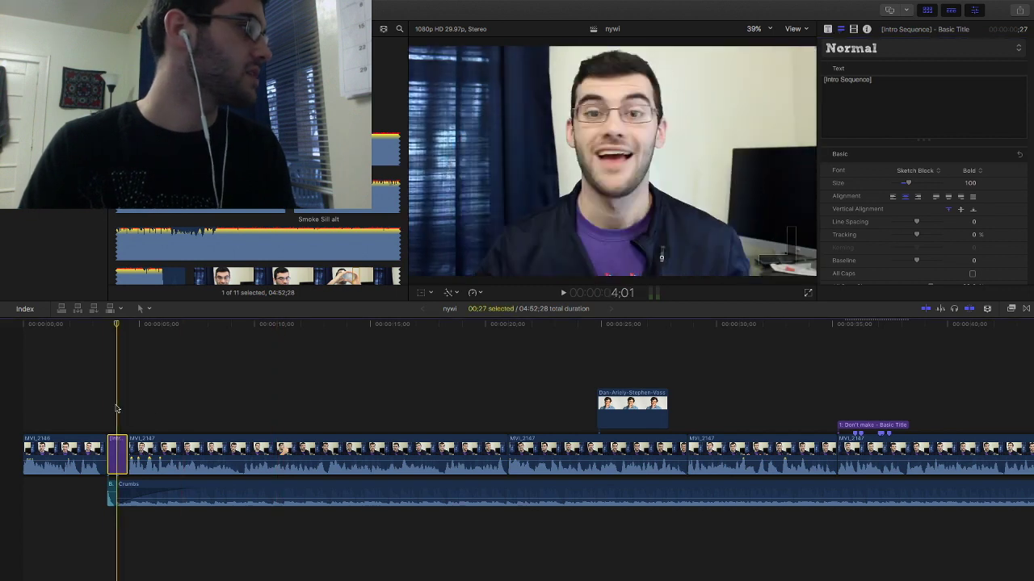
# Step: Play the section from the end of the first clip through the "[Intro Sequence]" title to review its lettering
pyautogui.click(116, 401)
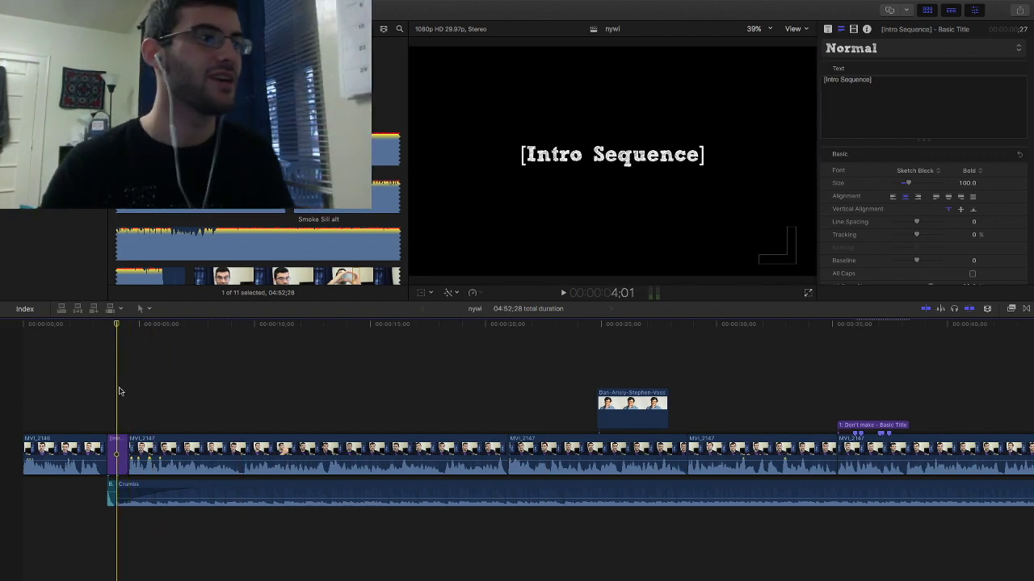
pyautogui.hscroll(5, 658, 368)
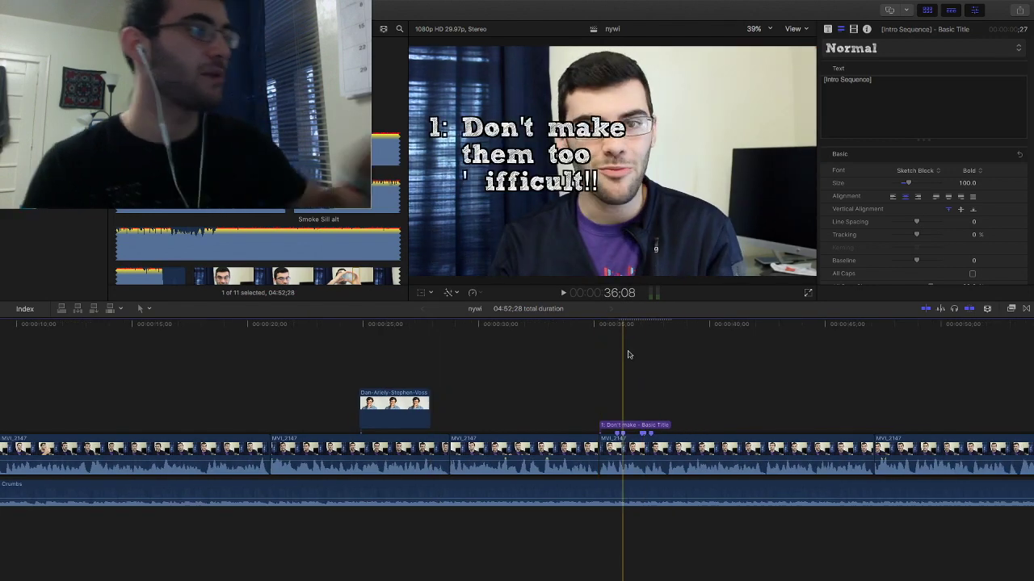
pyautogui.hscroll(-5, 629, 353)
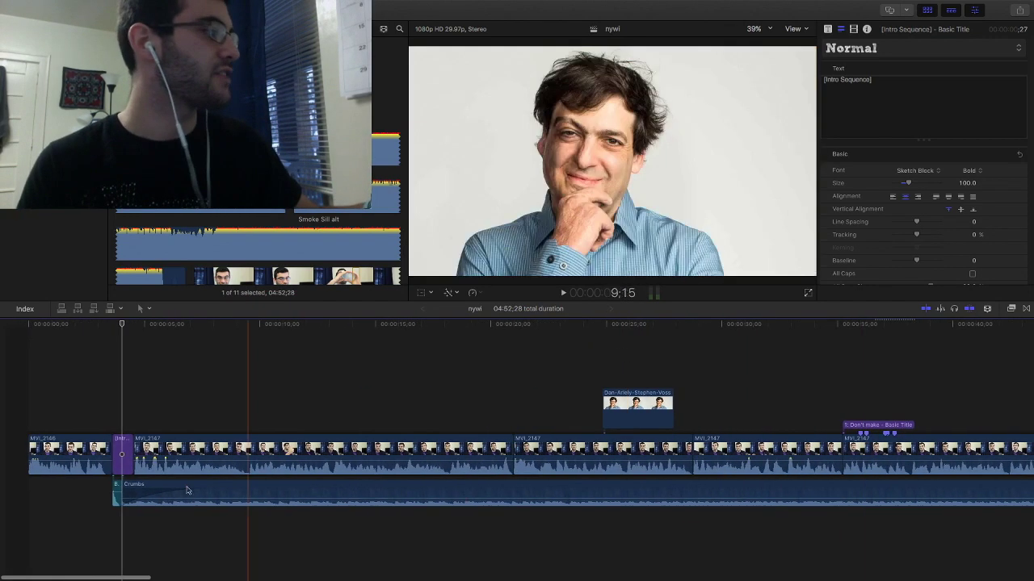
pyautogui.click(98, 413)
pyautogui.press('space')
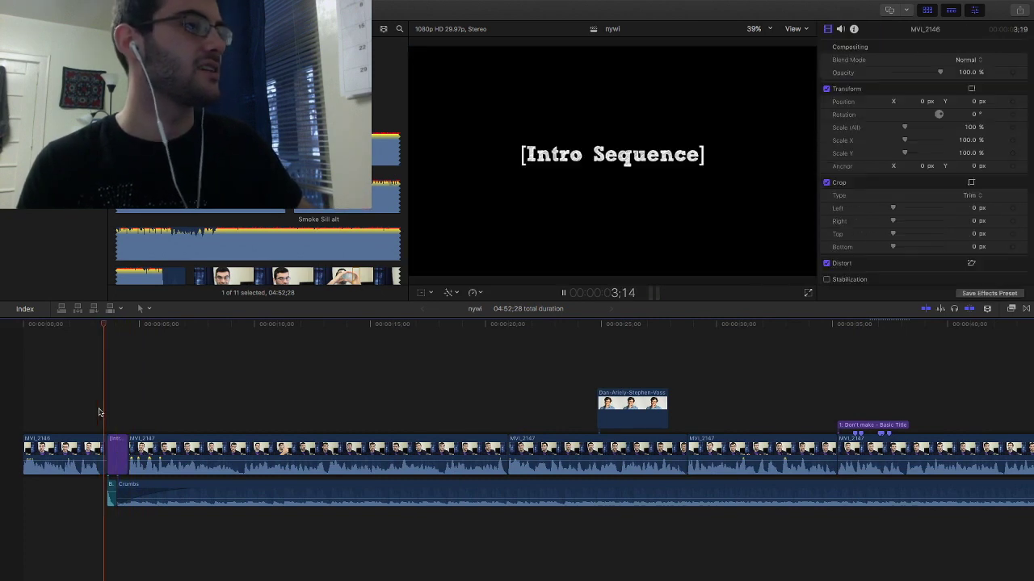
pyautogui.press('space')
pyautogui.press('space')
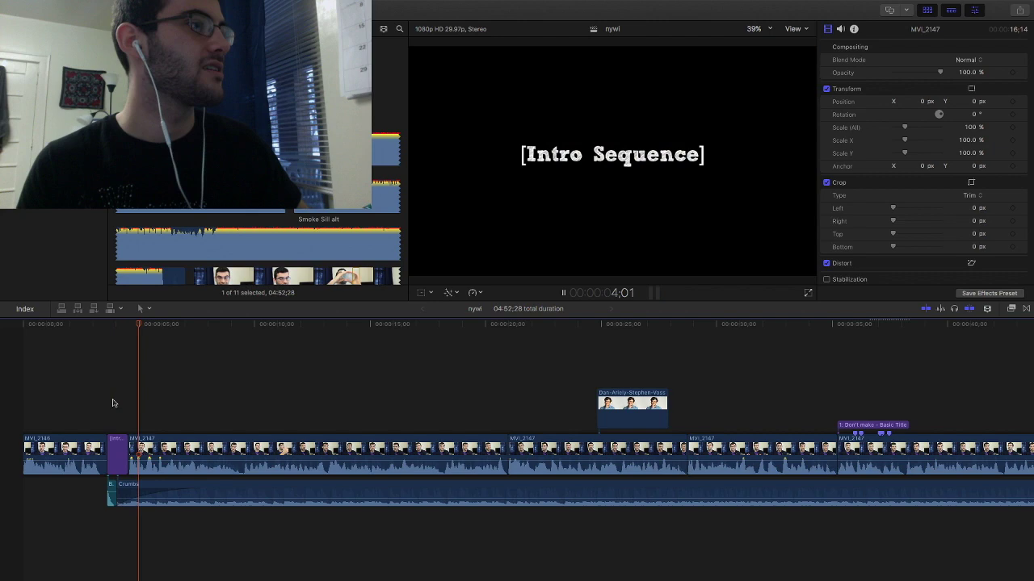
# Step: Set the "Subscribe!" title's font size to 100 in the chalkboard end section of the timeline
pyautogui.hscroll(15, 510, 339)
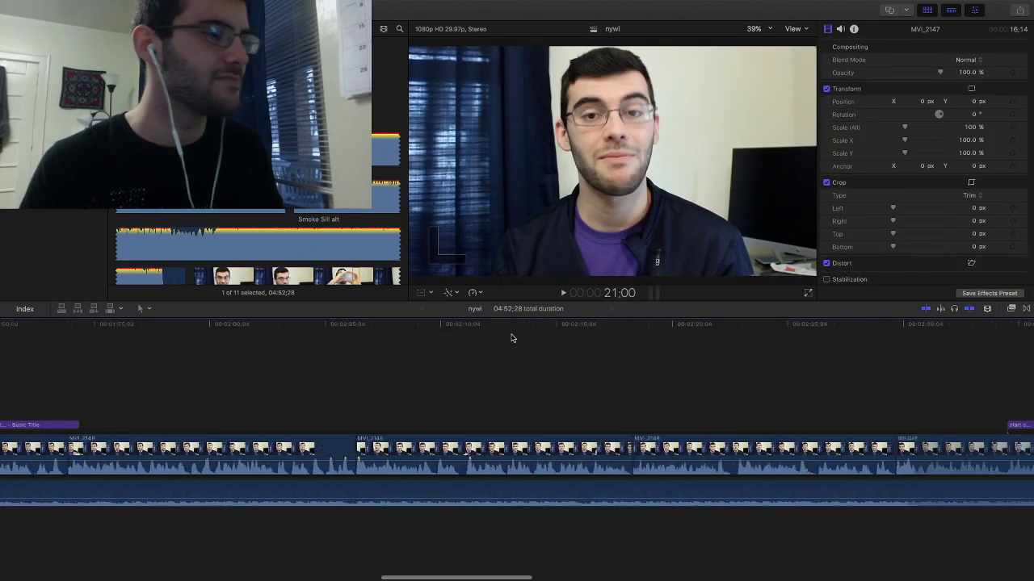
pyautogui.hscroll(10, 510, 339)
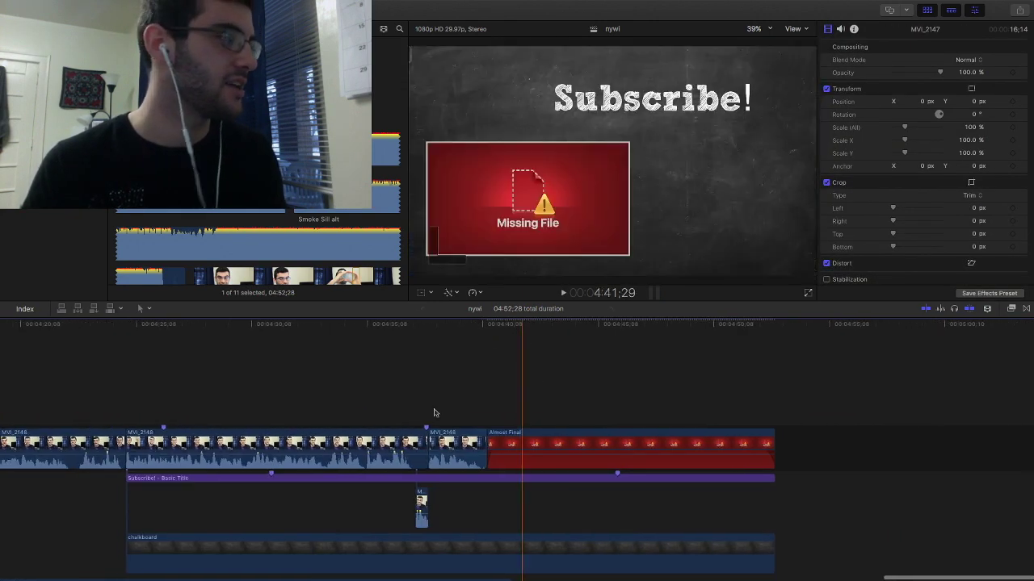
pyautogui.hscroll(-3, 252, 418)
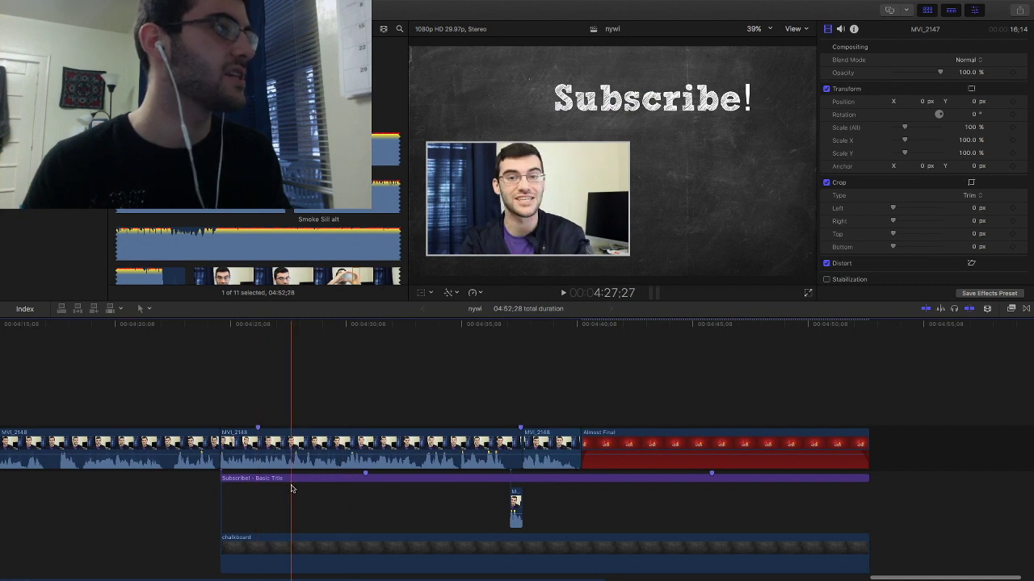
pyautogui.click(289, 389)
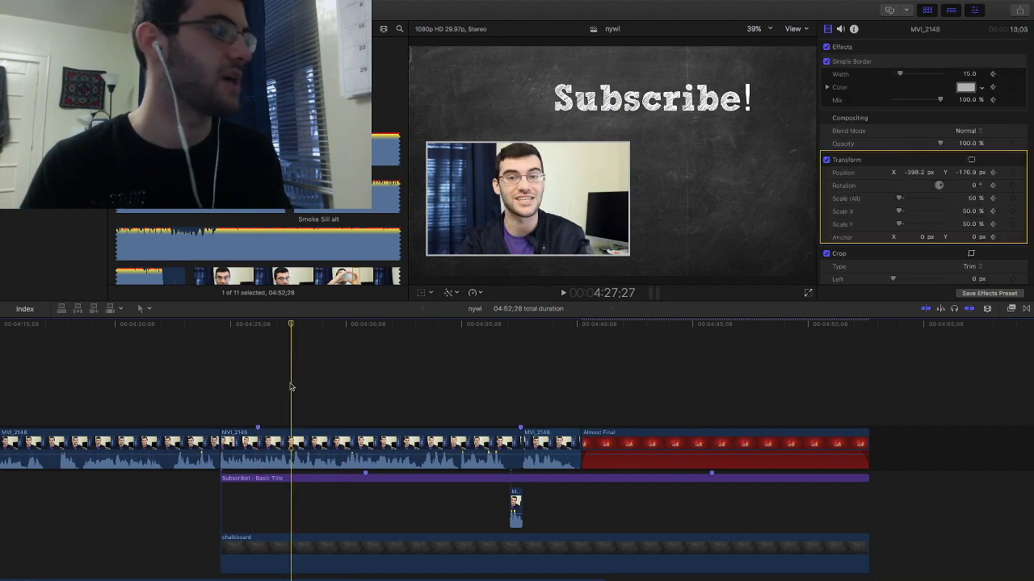
pyautogui.click(302, 480)
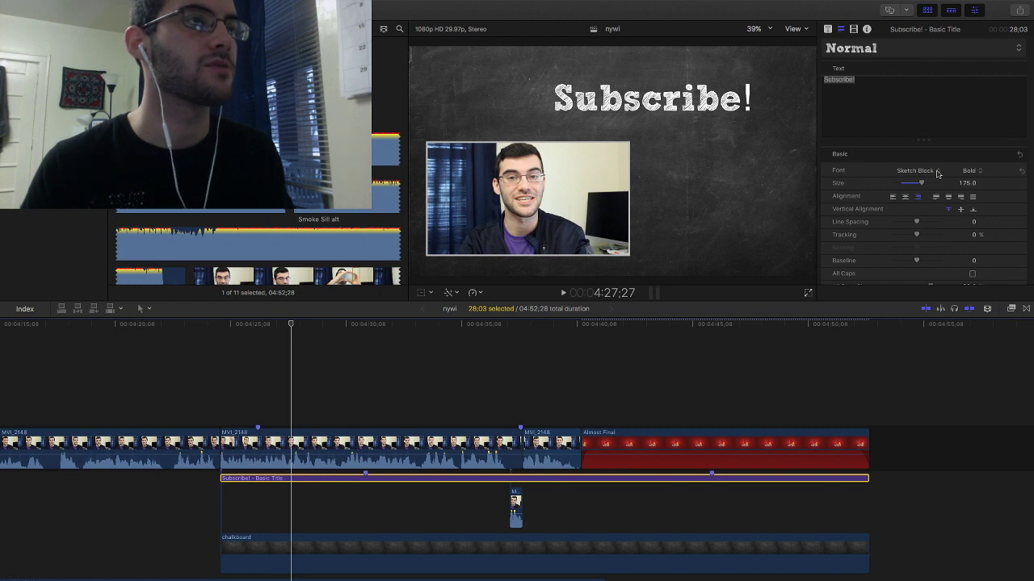
pyautogui.moveTo(921, 183); pyautogui.dragTo(917, 183)
pyautogui.click(968, 183)
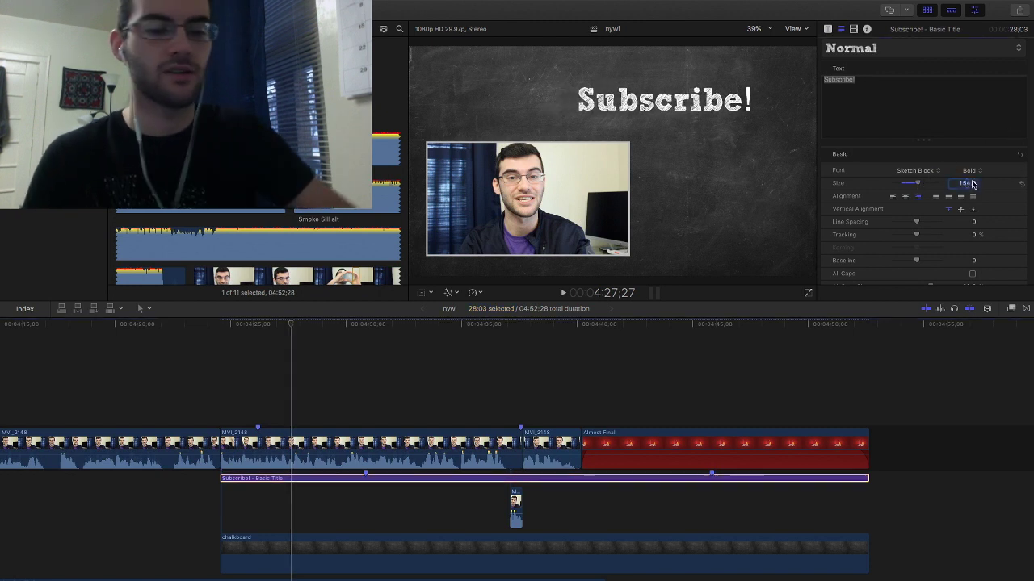
pyautogui.write('100')
pyautogui.press('Return')
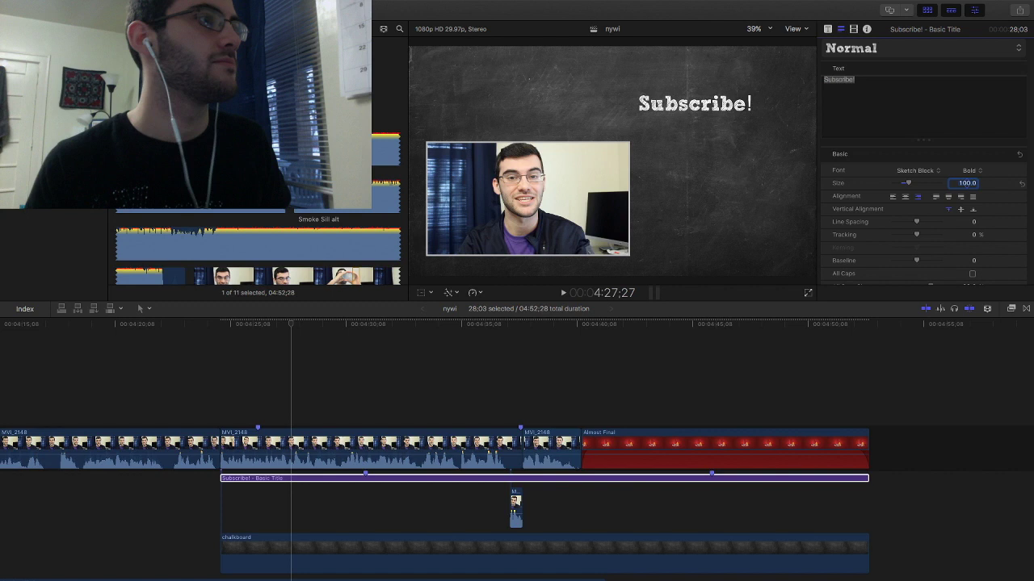
pyautogui.click(884, 88)
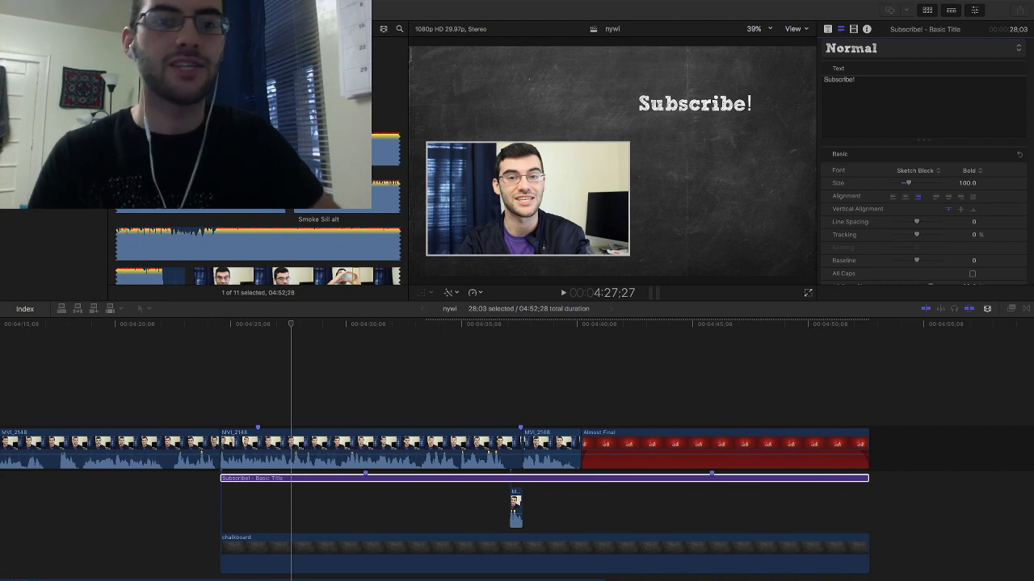
# Step: Inspect the "start off easy & make them fun!" title at 2:37;27 on the timeline
pyautogui.hscroll(-10, 515, 449)
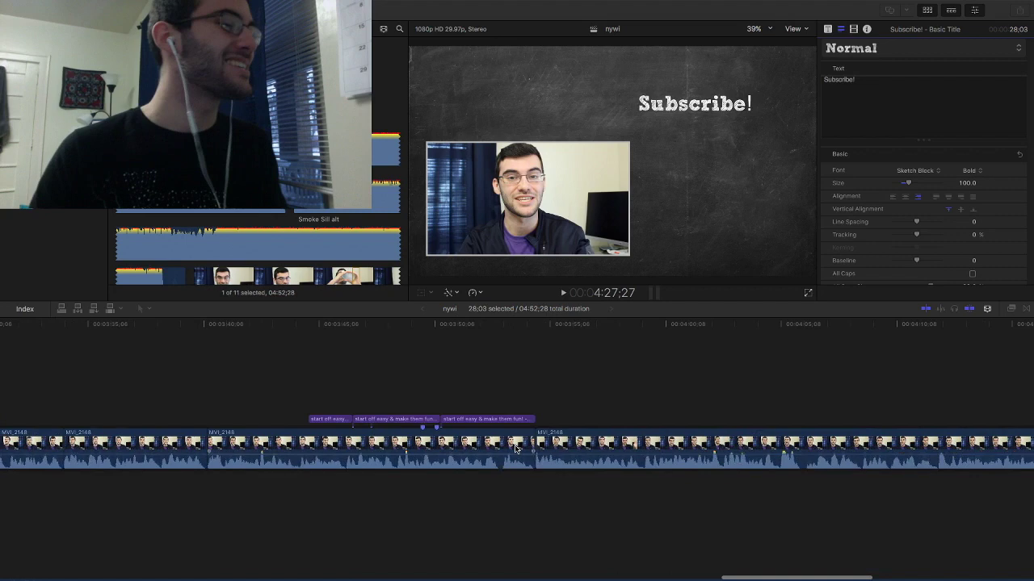
pyautogui.hscroll(-20, 515, 449)
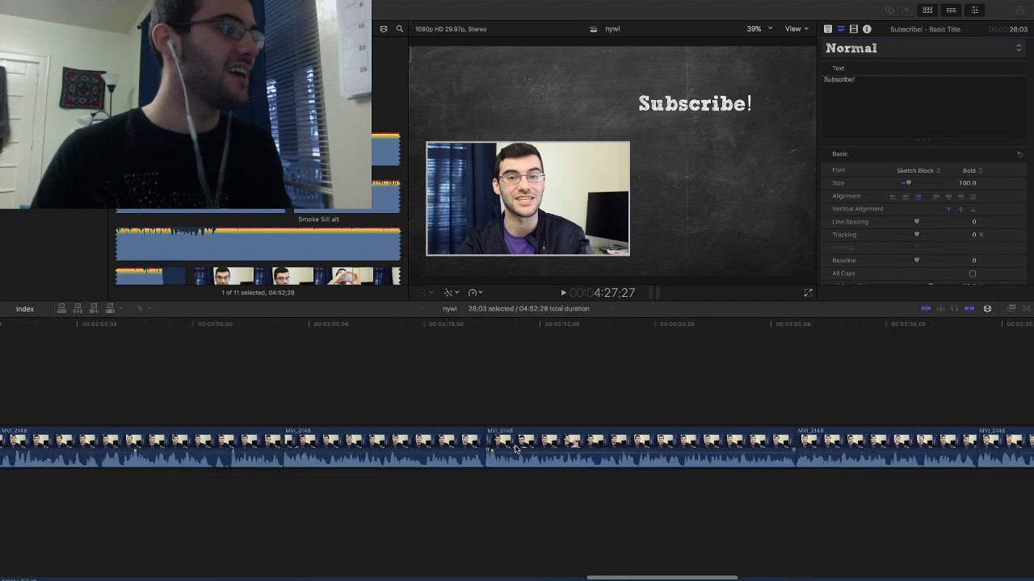
pyautogui.click(582, 368)
# Step: Play the "1: Don't make" title from about 36;08, stop at 36;19 and place the text cursor at the d of "difficult!!"
pyautogui.hscroll(-10, 582, 367)
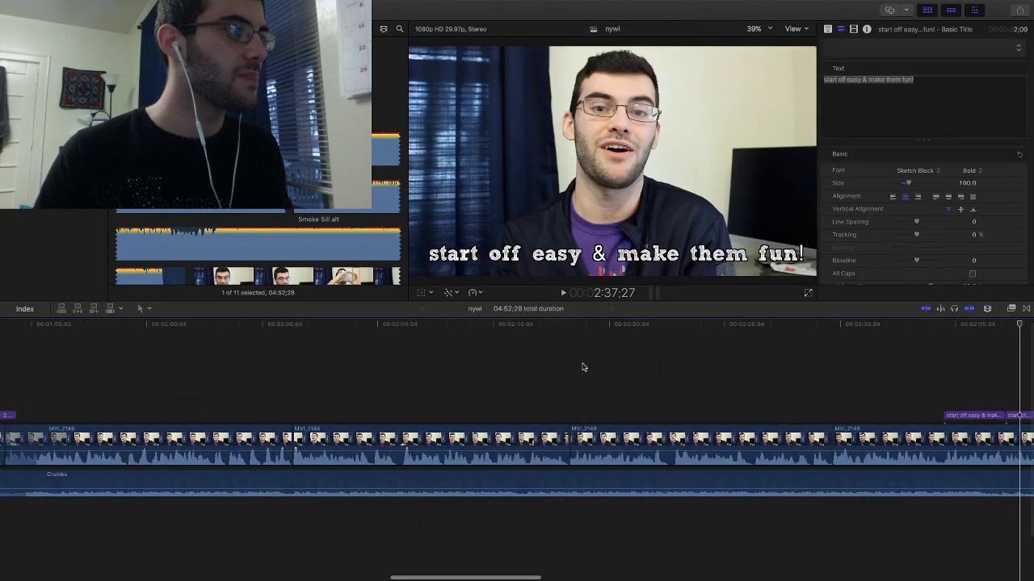
pyautogui.hscroll(-20, 583, 367)
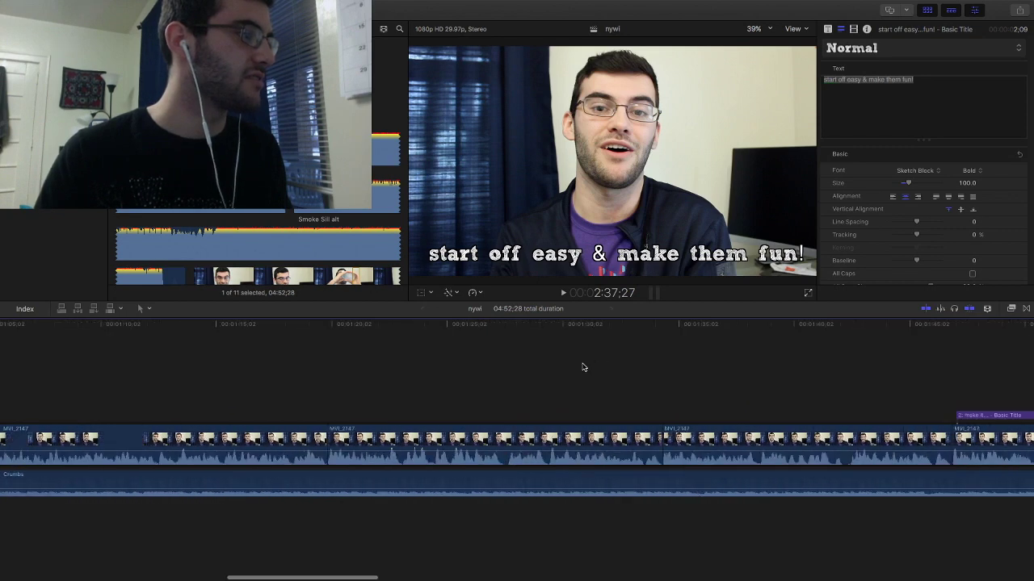
pyautogui.hscroll(-2, 549, 372)
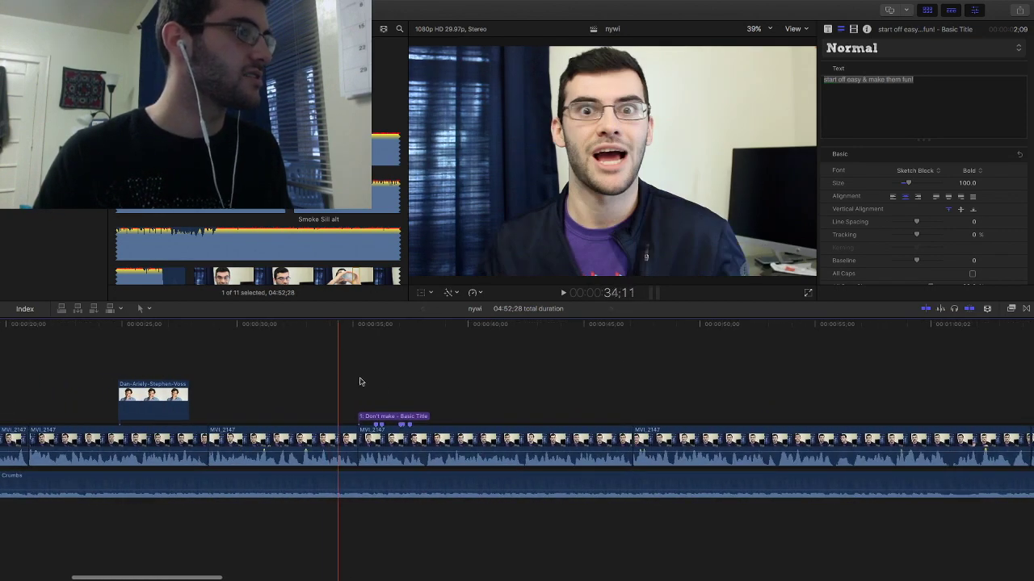
pyautogui.click(384, 372)
pyautogui.press('space')
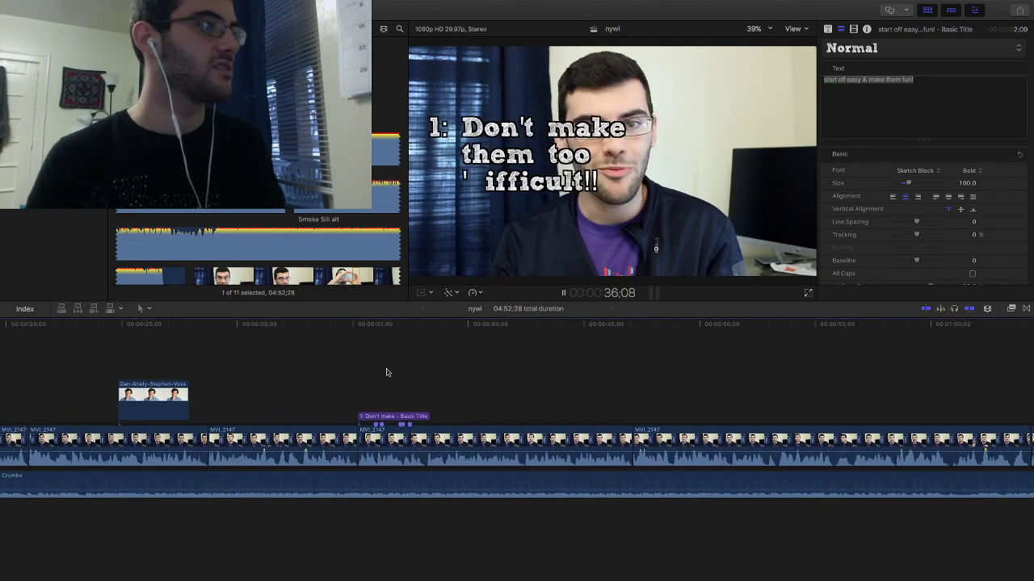
pyautogui.press('space')
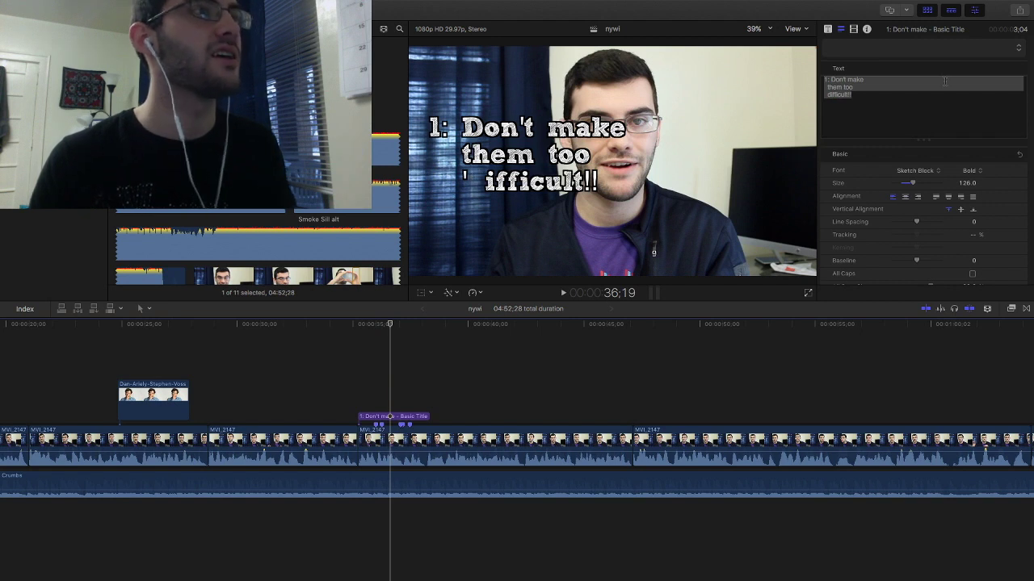
pyautogui.click(829, 94)
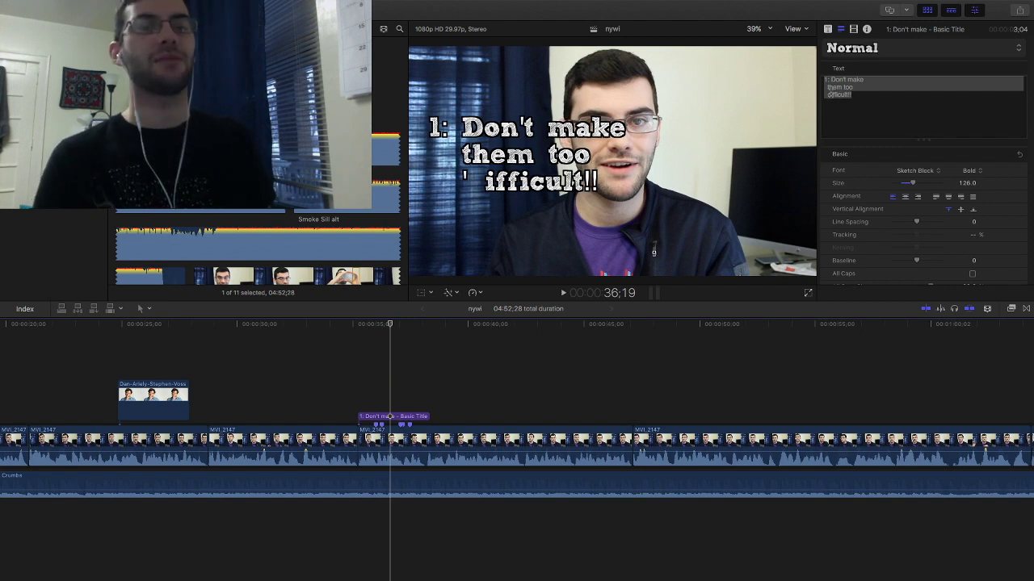